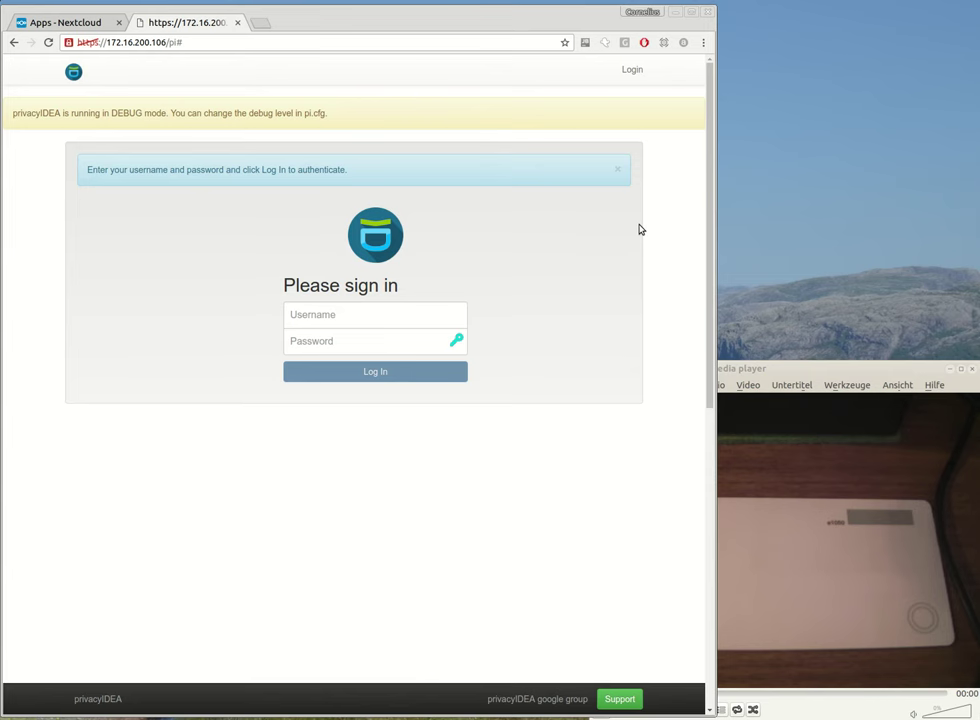
- Open Nextcloud's Users page listing admin, user1, user2 and user3 with their groups and quotas
click(36, 21)
scroll(396, 201, up, 10)
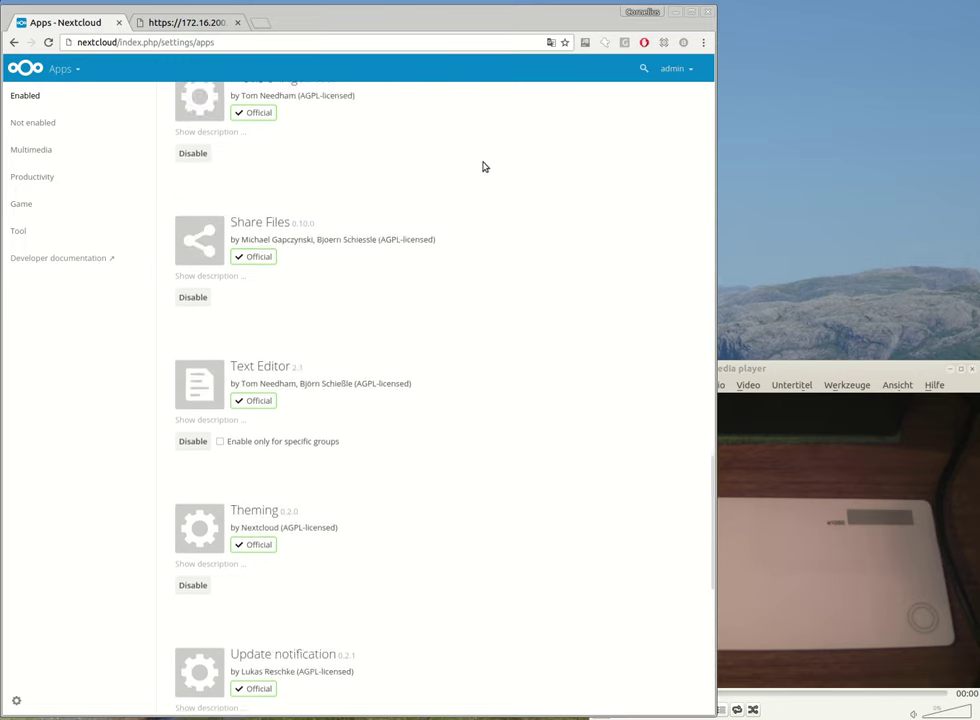
scroll(472, 165, up, 8)
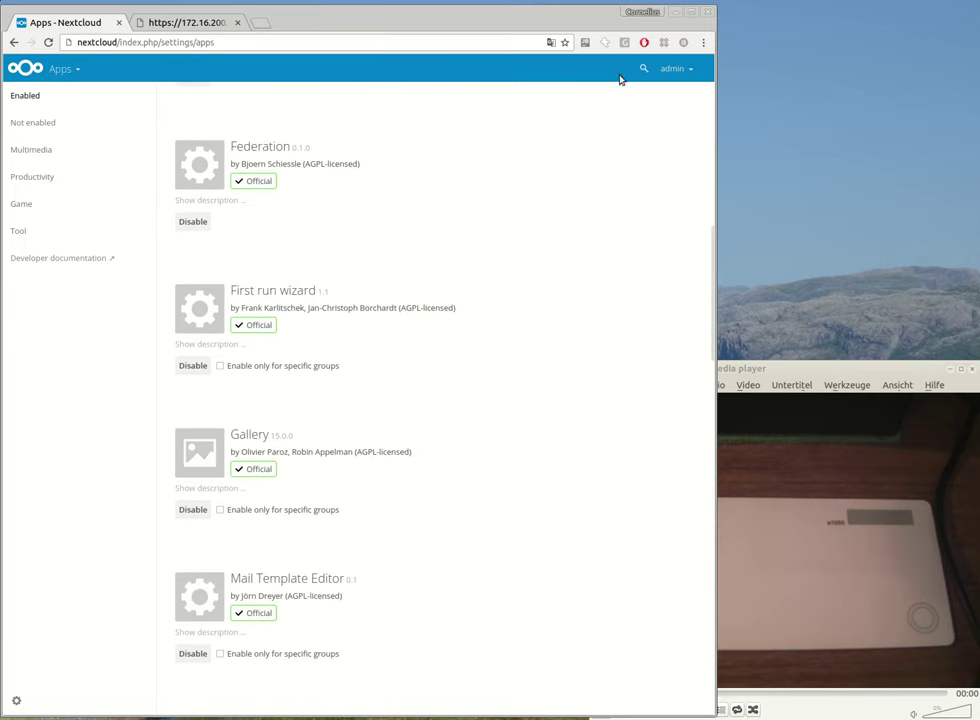
click(670, 70)
click(677, 119)
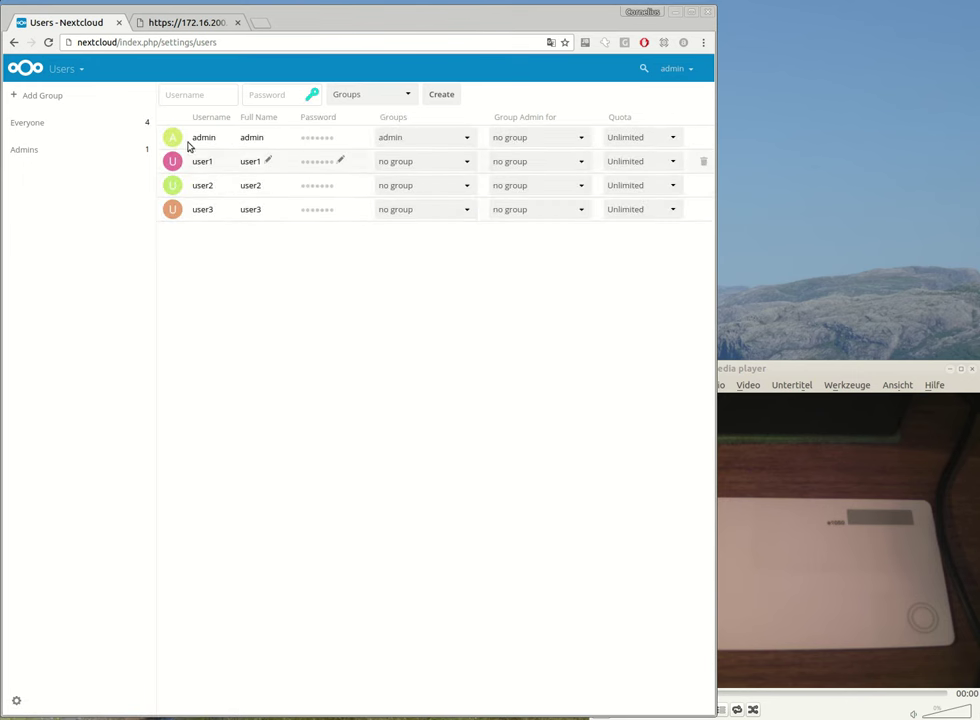
- Log in to privacyIDEA as admin with the account password to reach the All tokens list
click(187, 24)
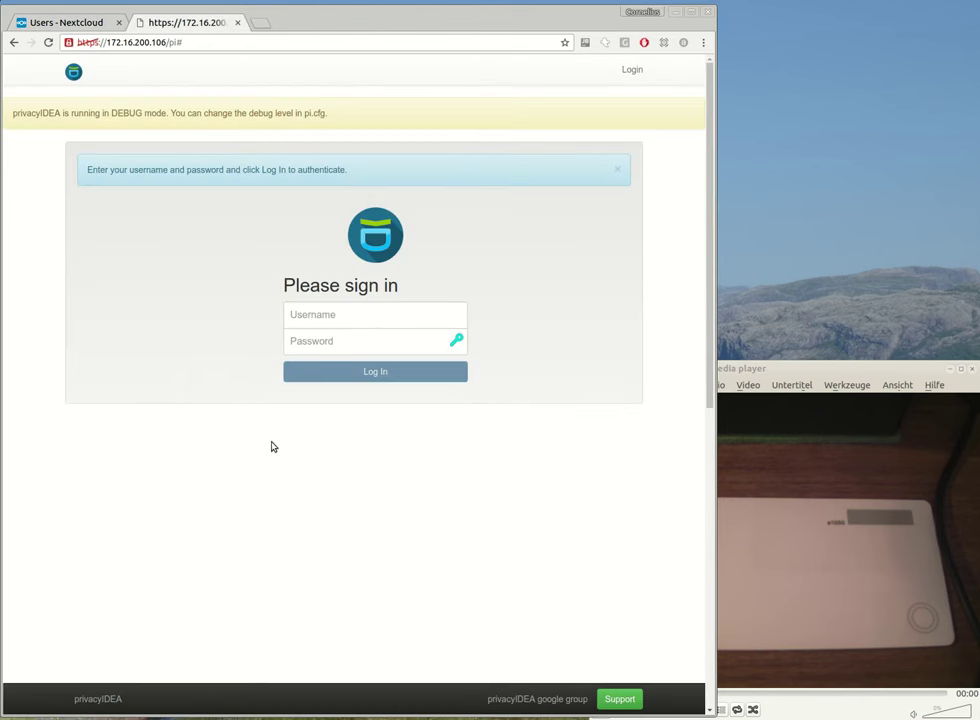
click(342, 314)
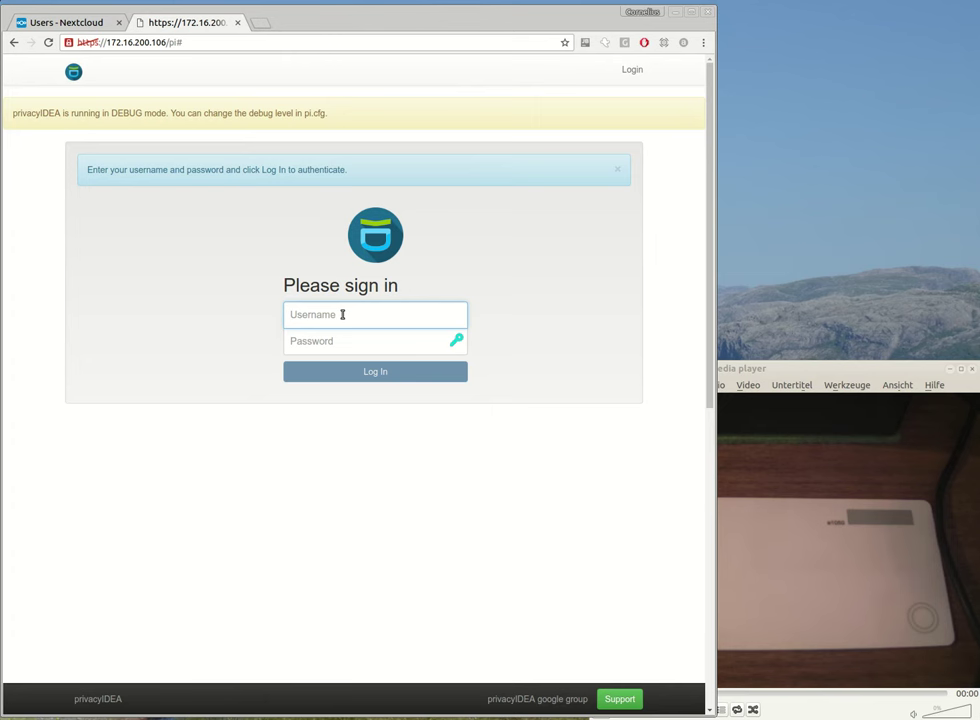
text(admin)
key(Tab)
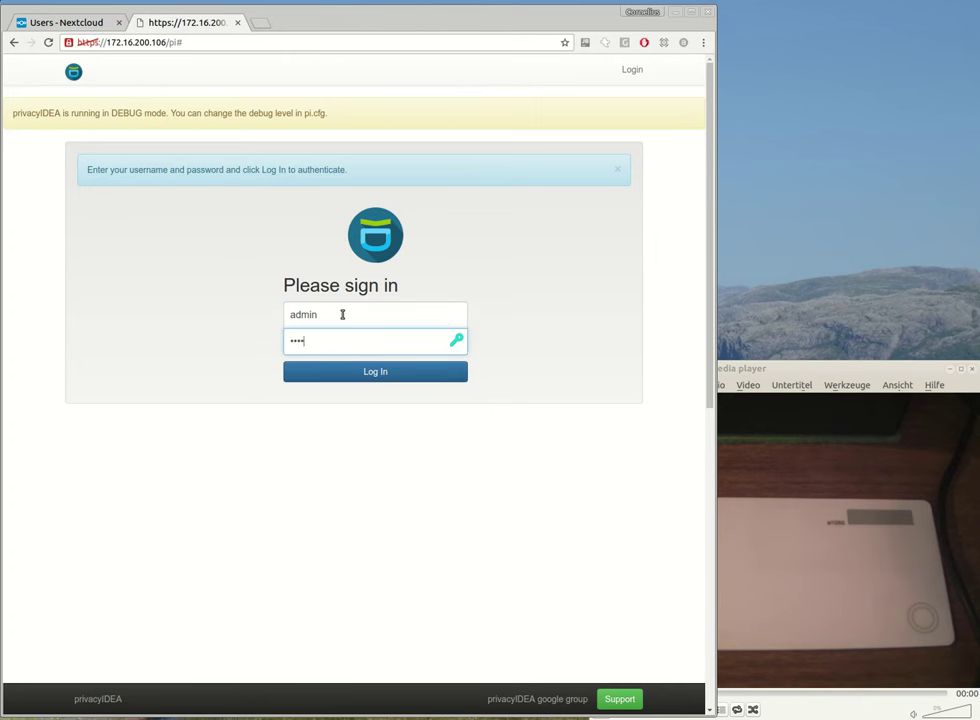
key(Return)
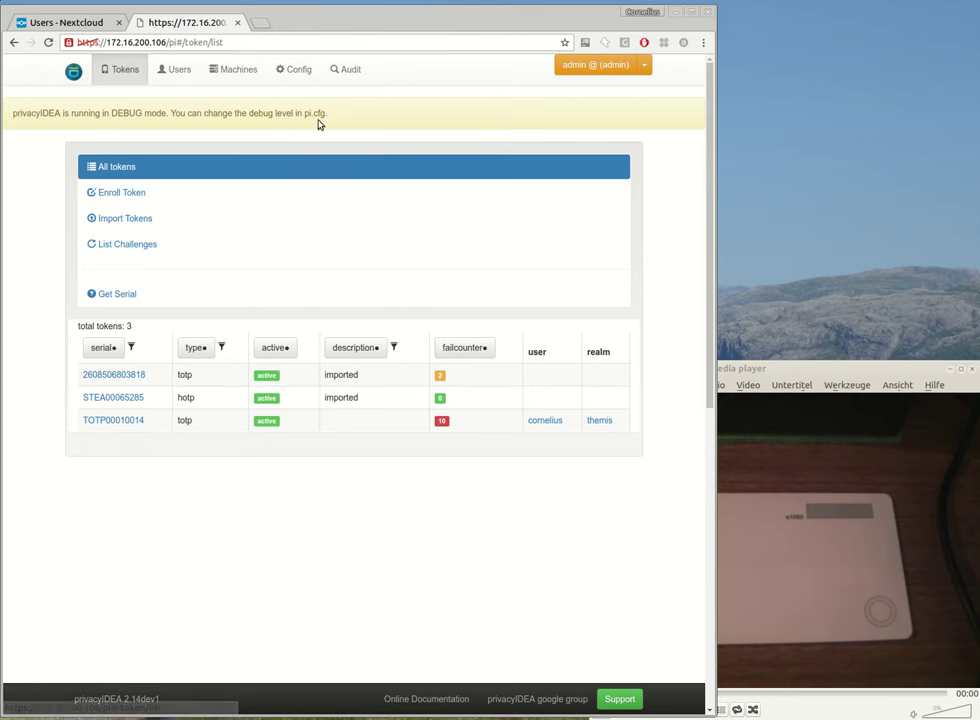
- Review the nextcloud SQL resolver's settings: mysql, server 172.16.200.116 port 3306, table oc_users
click(297, 73)
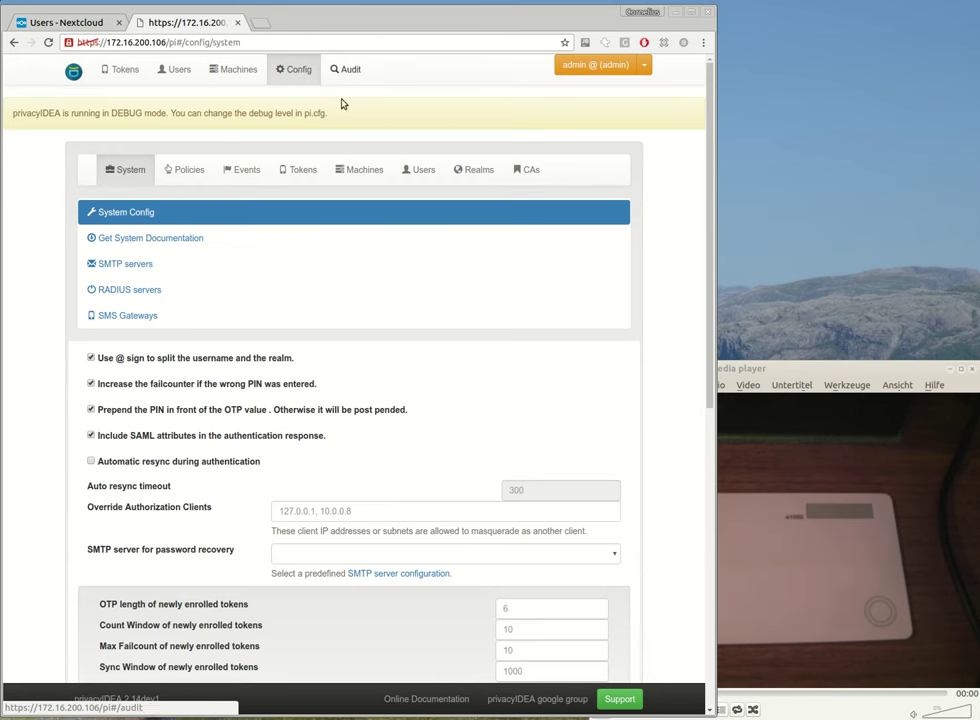
click(420, 171)
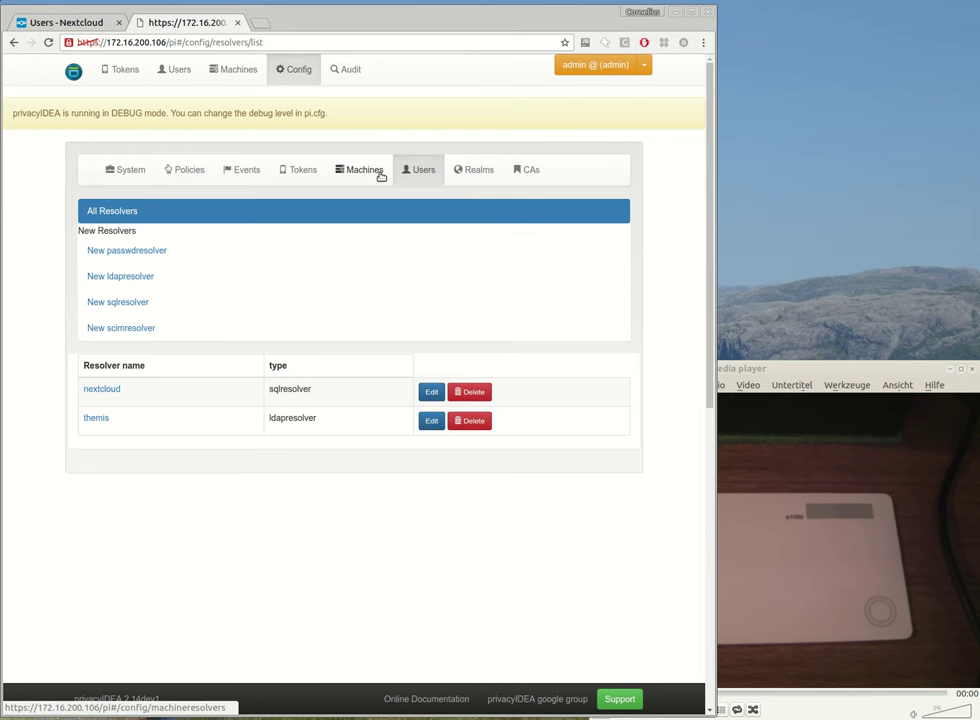
click(112, 391)
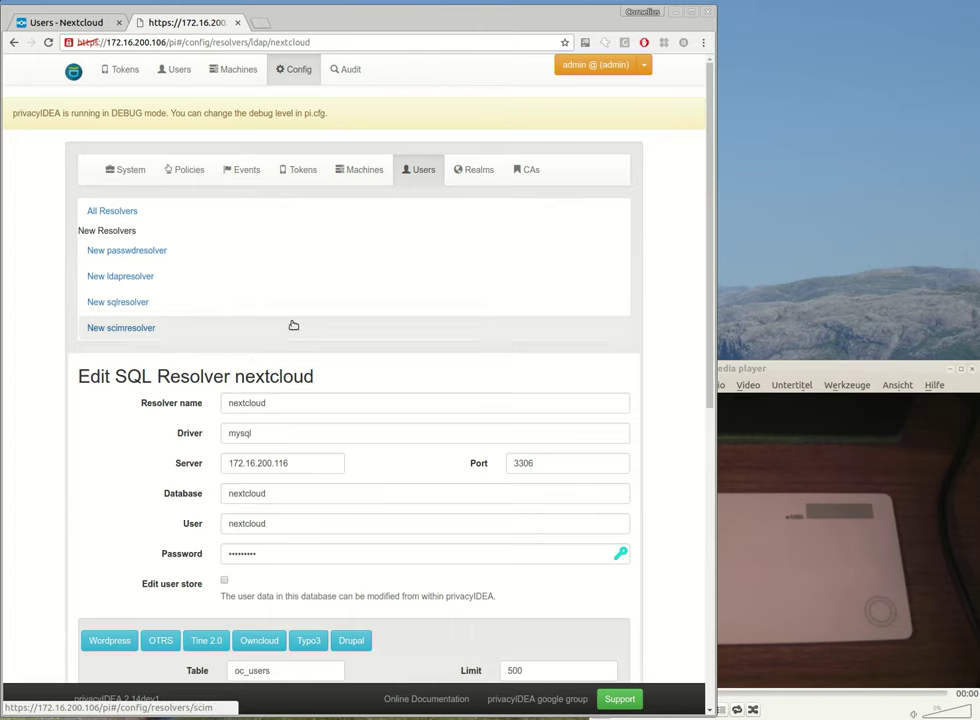
scroll(294, 323, down, 2)
scroll(305, 385, down, 1)
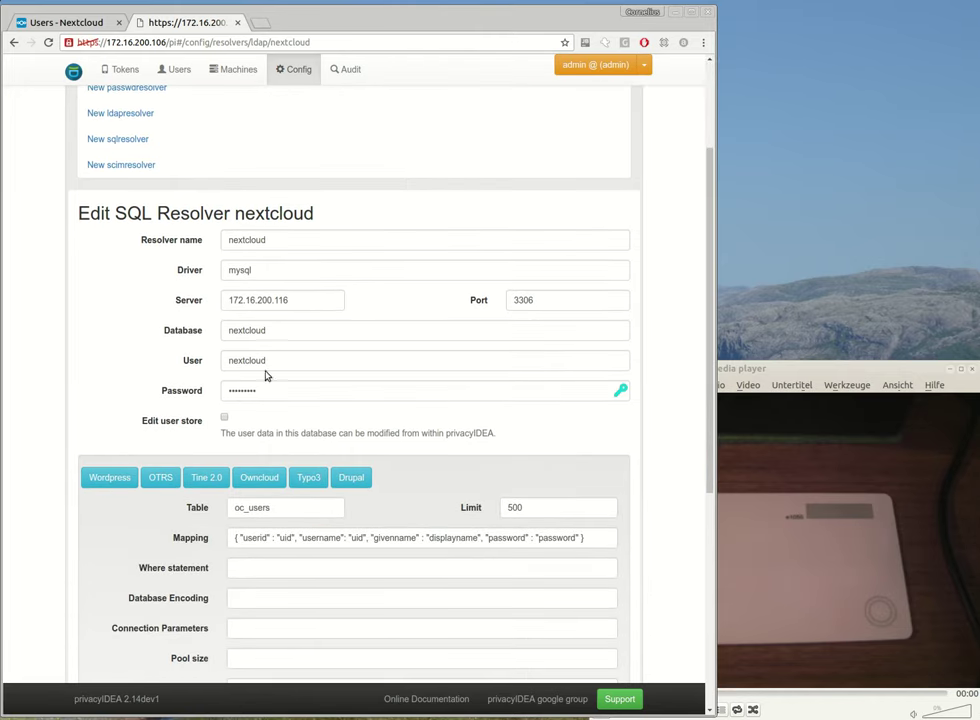
scroll(281, 290, up, 3)
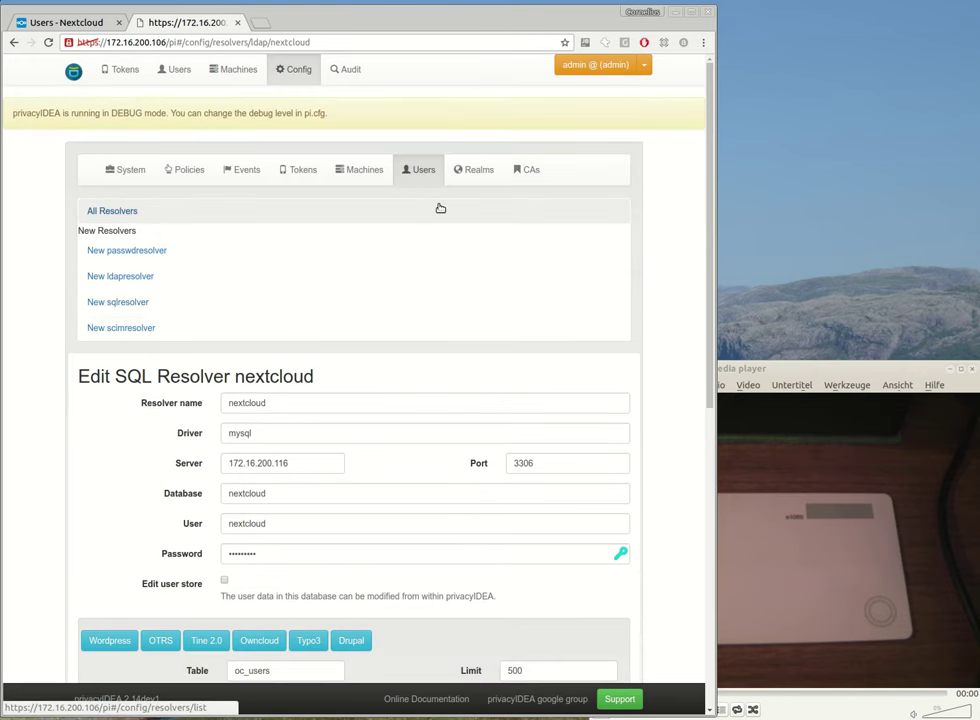
- Create realm 'nextcloud' from the nextcloud sqlresolver, make it default, and list its users
click(480, 173)
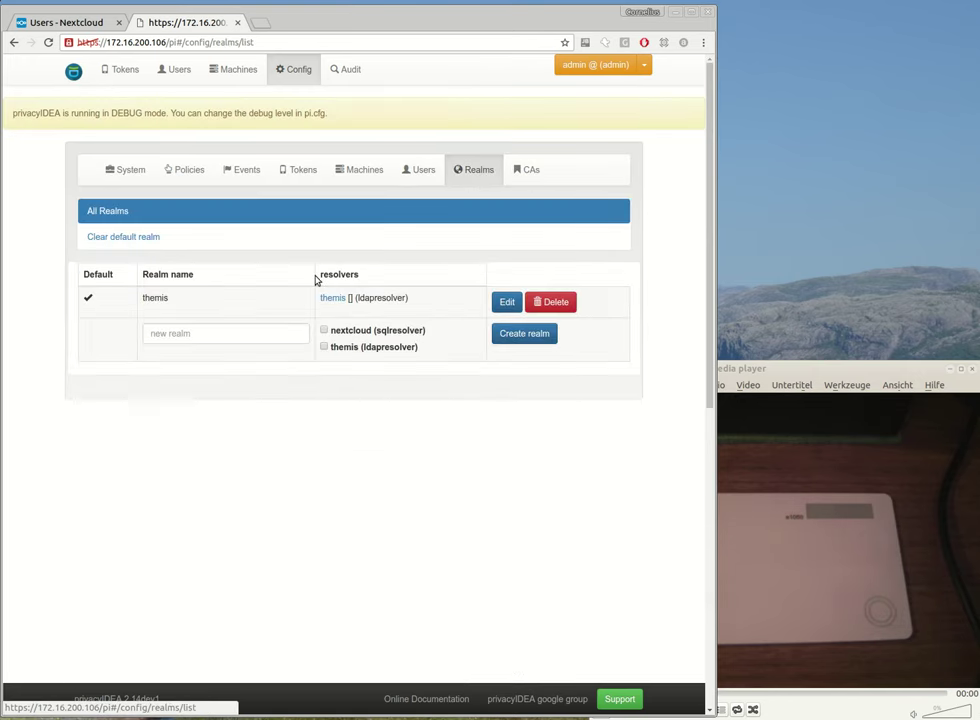
click(323, 330)
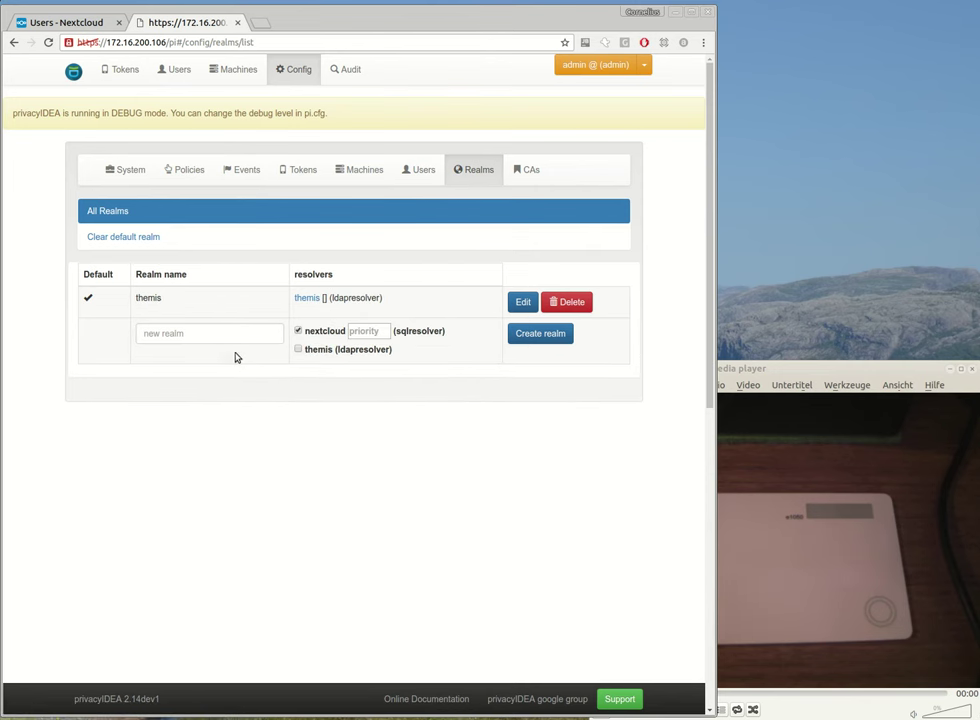
click(192, 334)
text(nextcloud)
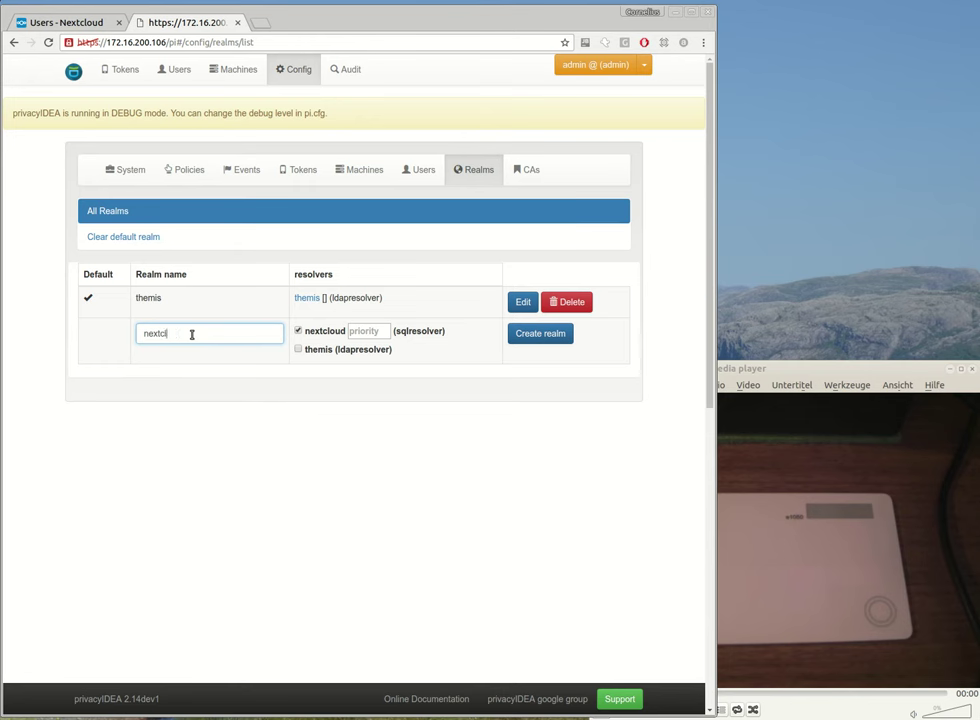
click(540, 333)
click(134, 302)
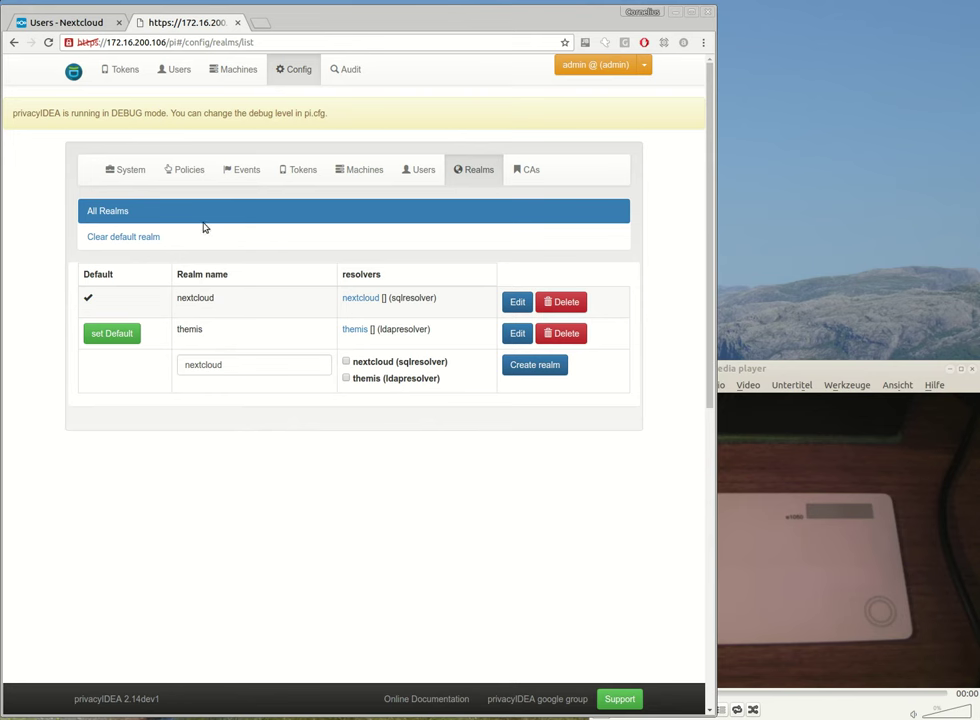
click(180, 70)
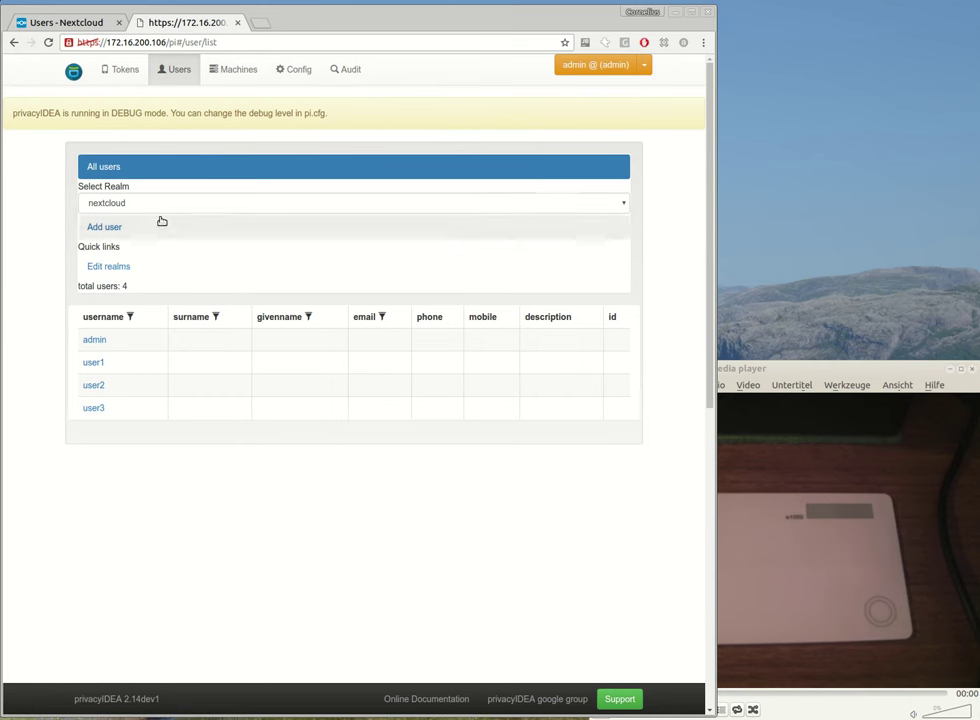
- Add the Nextcloud user 'newsuser' from the Users page, bringing Everyone to 5 users
click(66, 24)
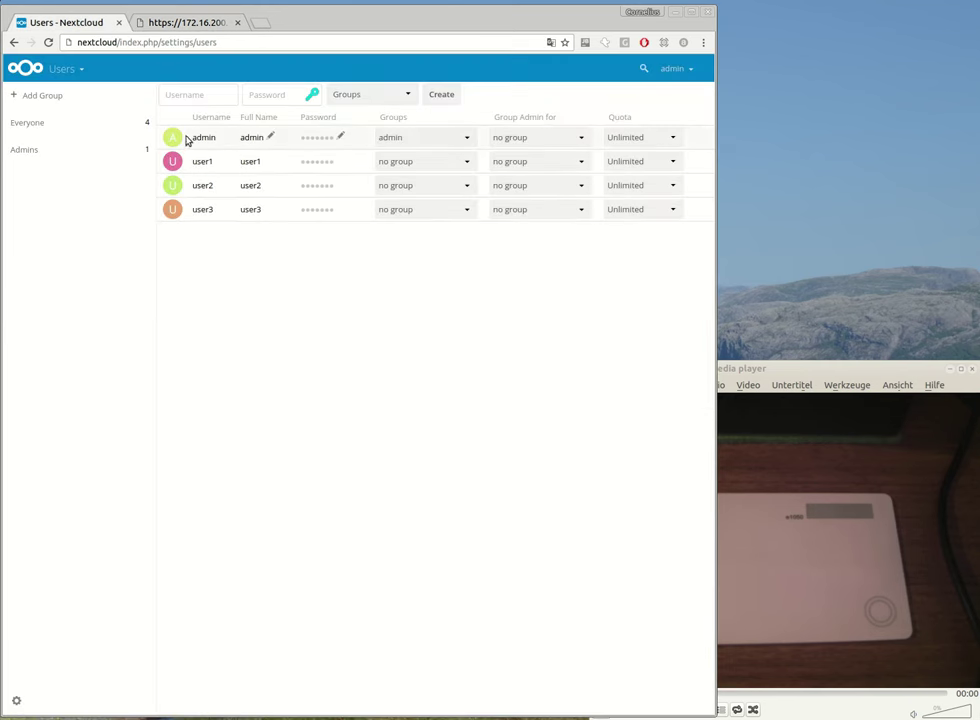
click(666, 73)
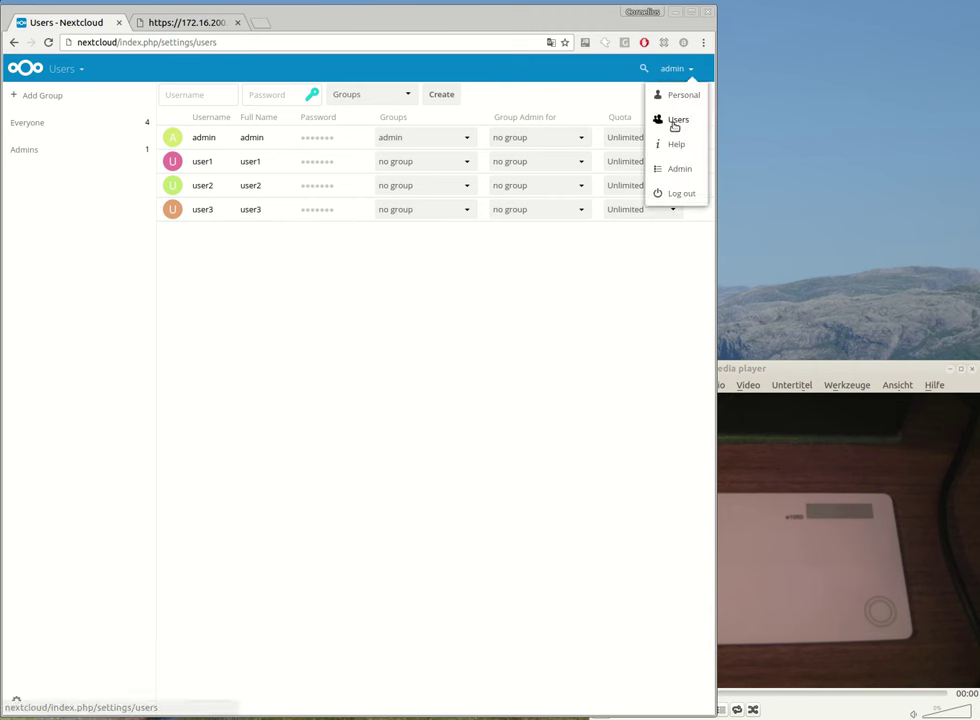
click(676, 121)
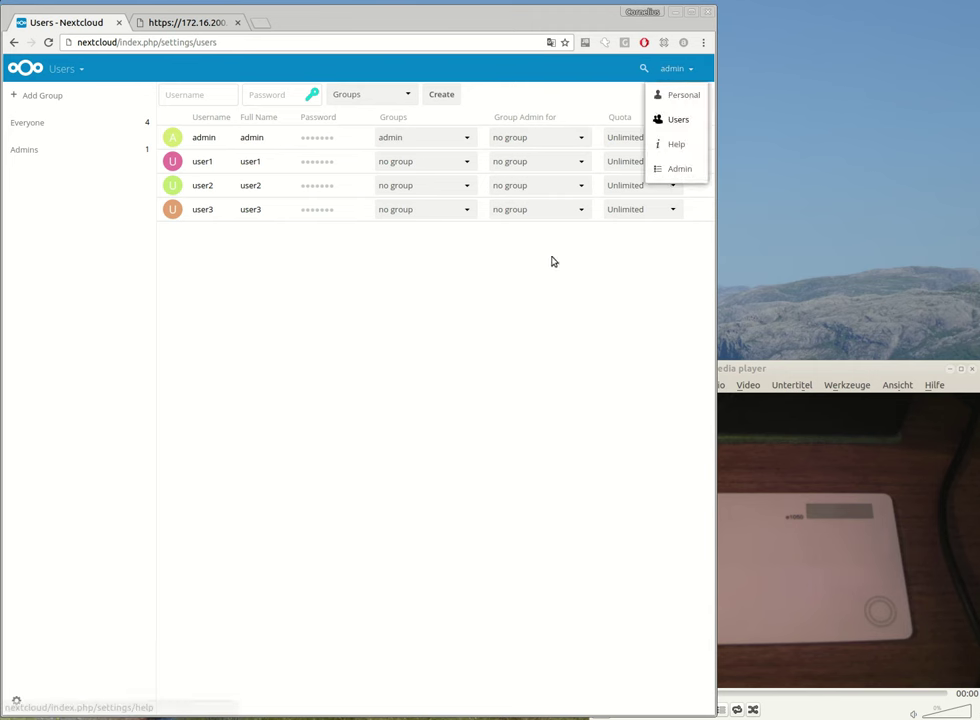
click(215, 94)
text(new)
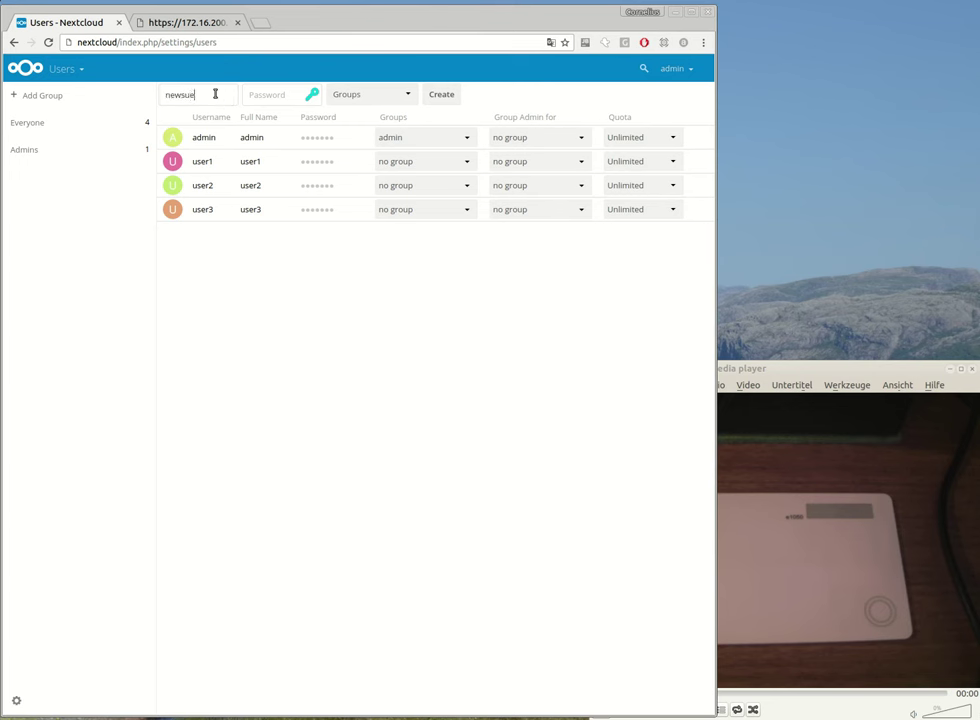
text(••)
click(450, 96)
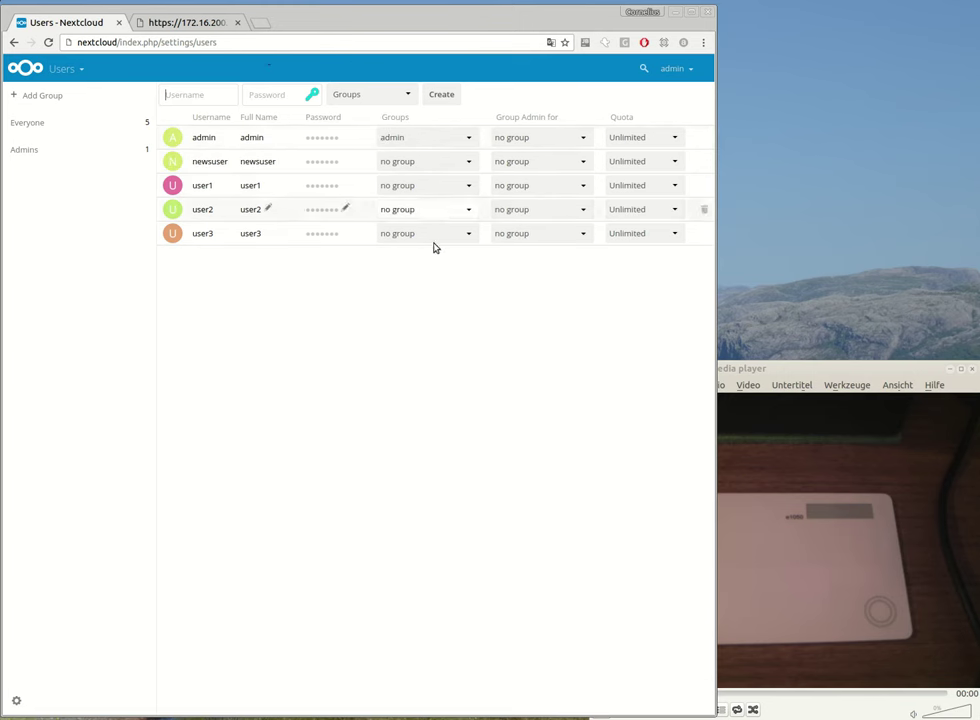
- Assign the imported hotp token STEA00065285 to user admin in the nextcloud realm
click(185, 22)
click(115, 72)
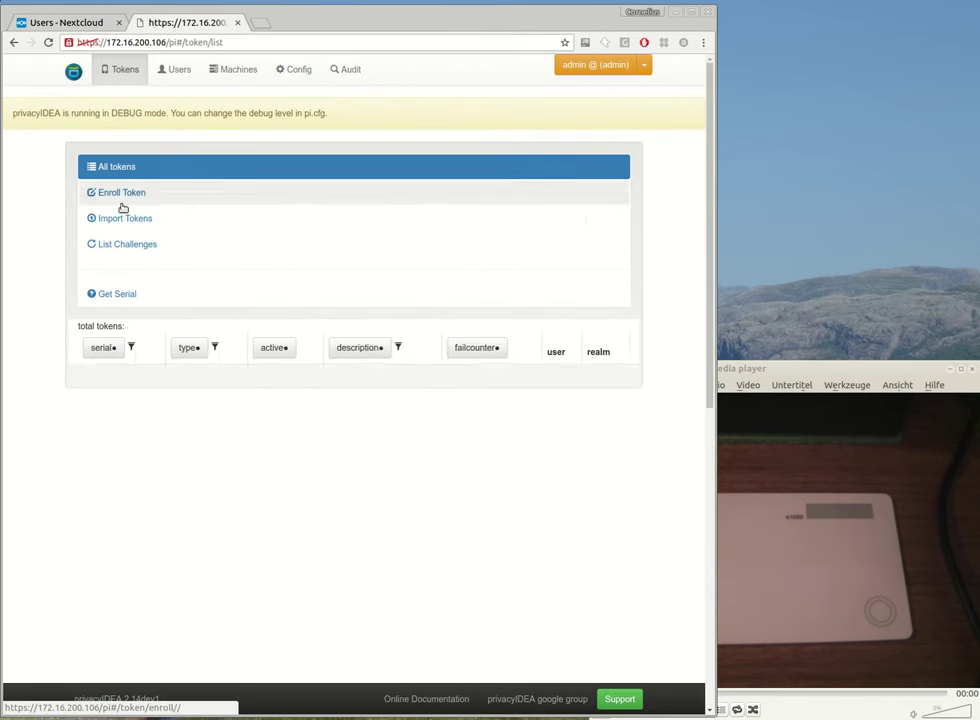
click(175, 70)
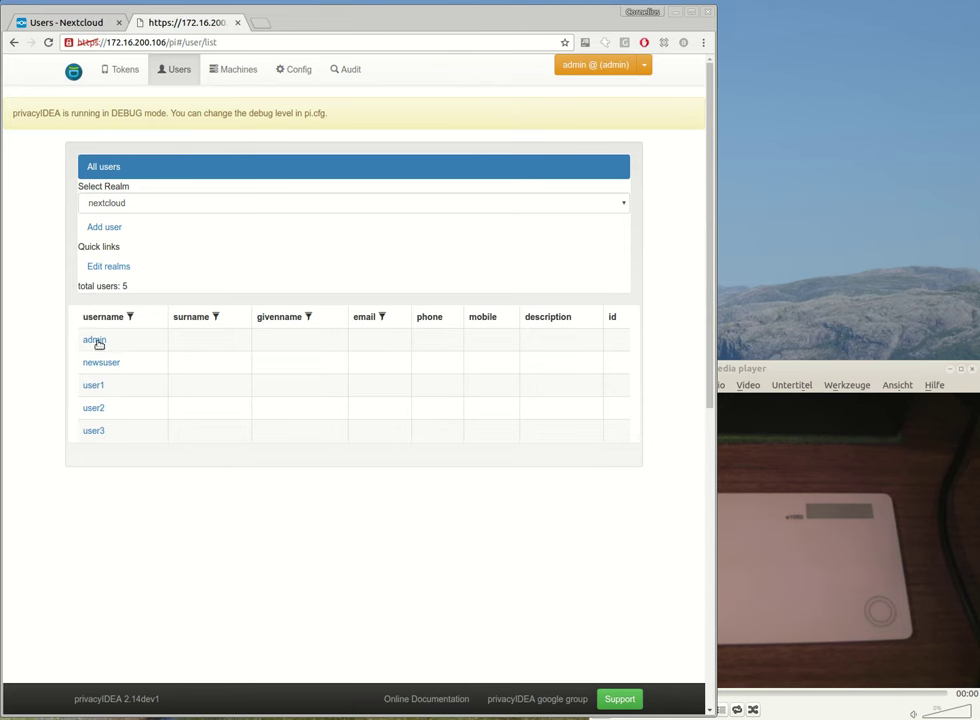
click(93, 340)
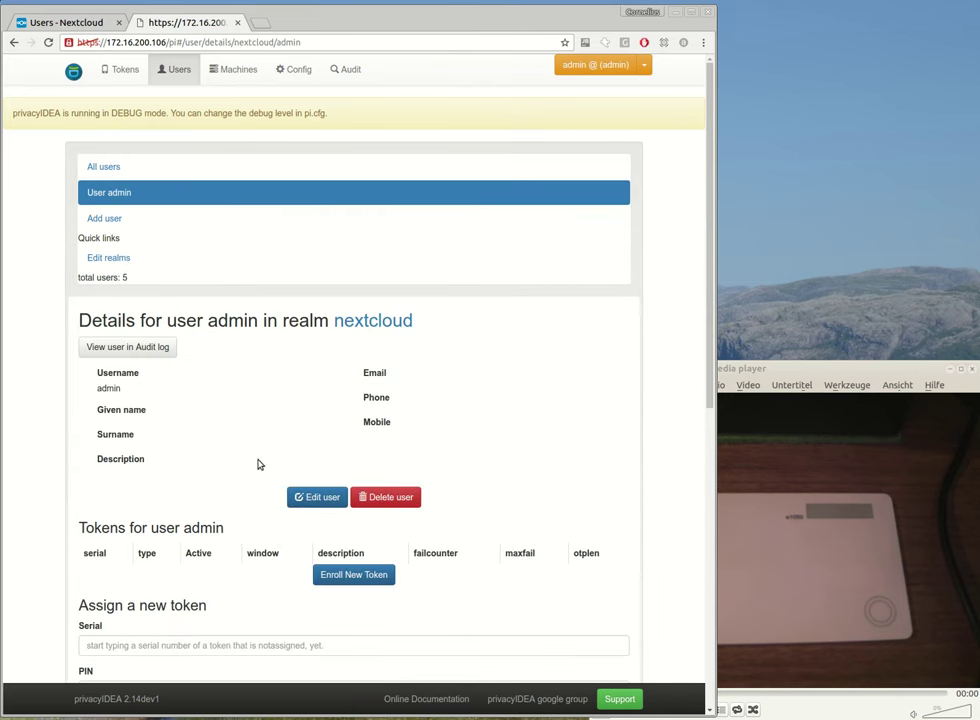
scroll(258, 460, down, 3)
click(231, 511)
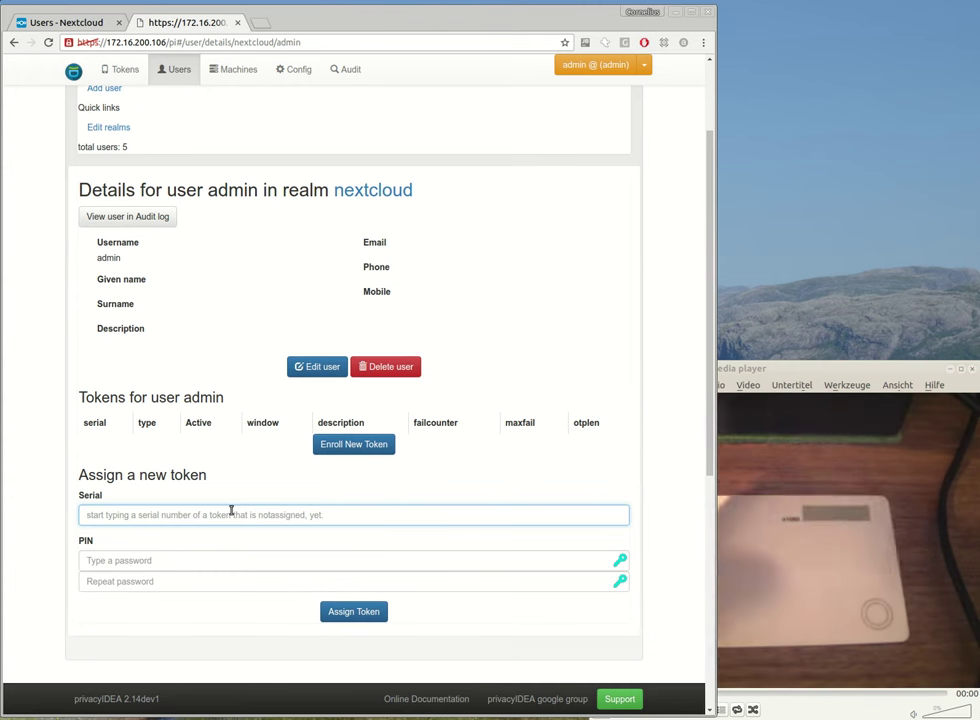
text(285)
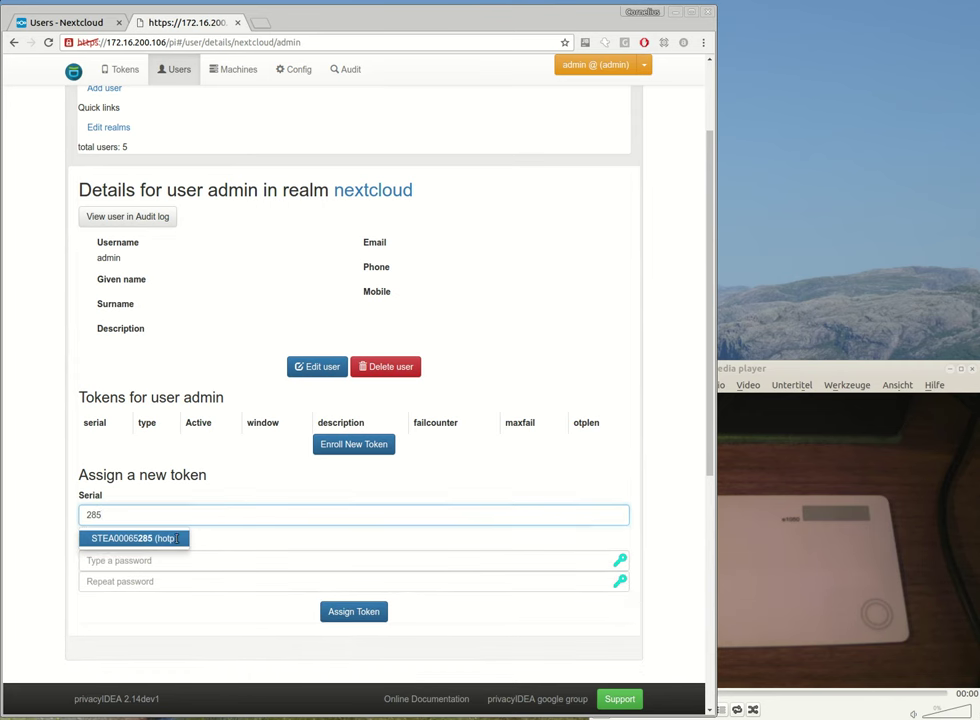
click(177, 538)
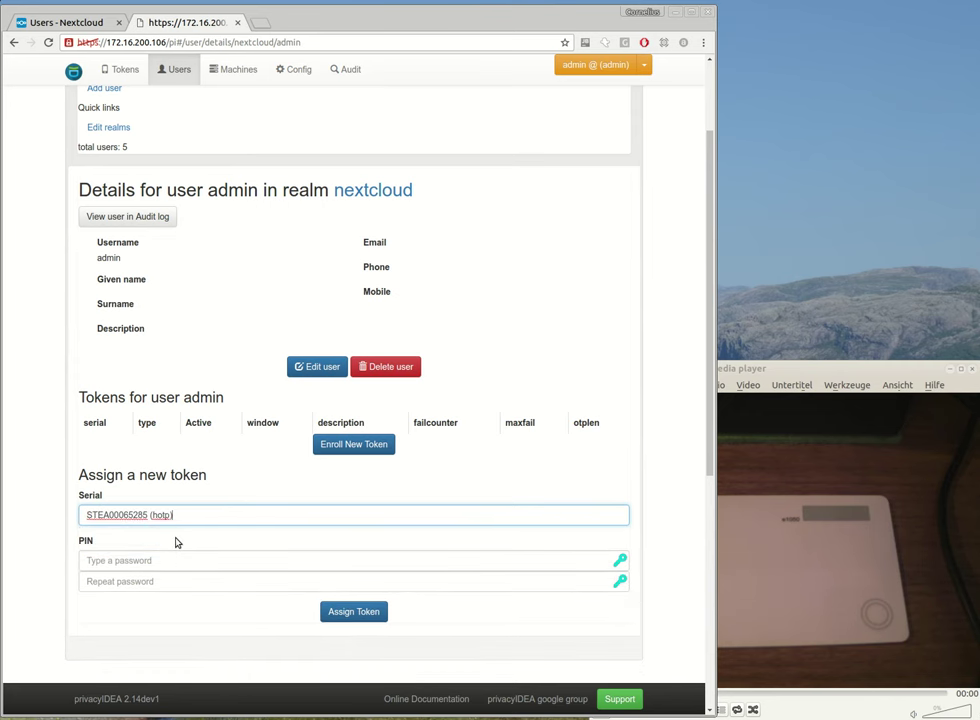
click(353, 611)
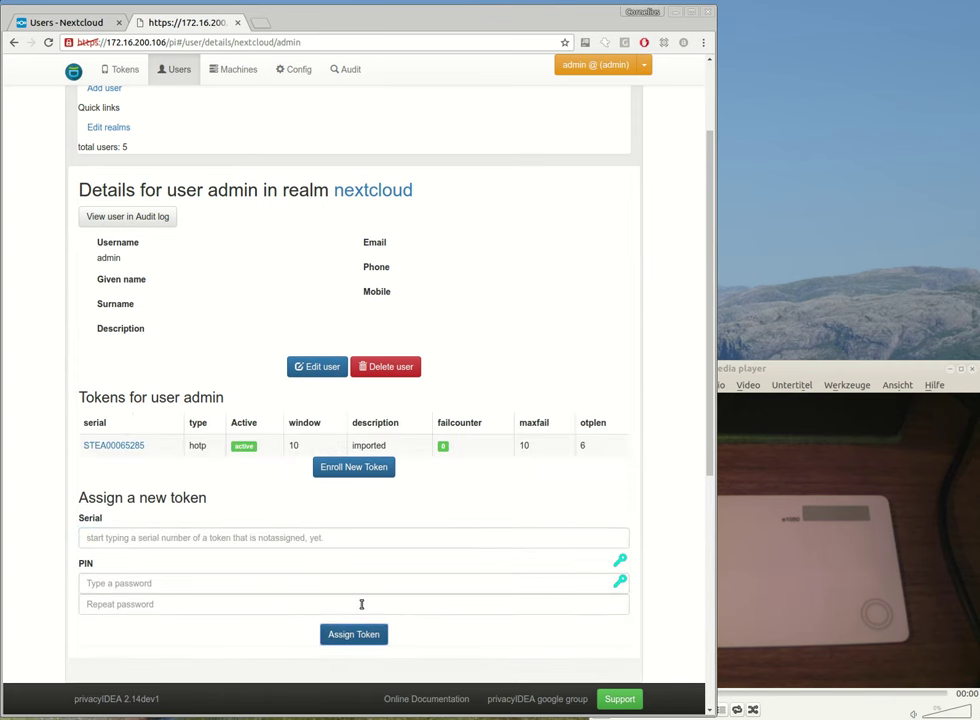
click(114, 445)
scroll(400, 545, down, 5)
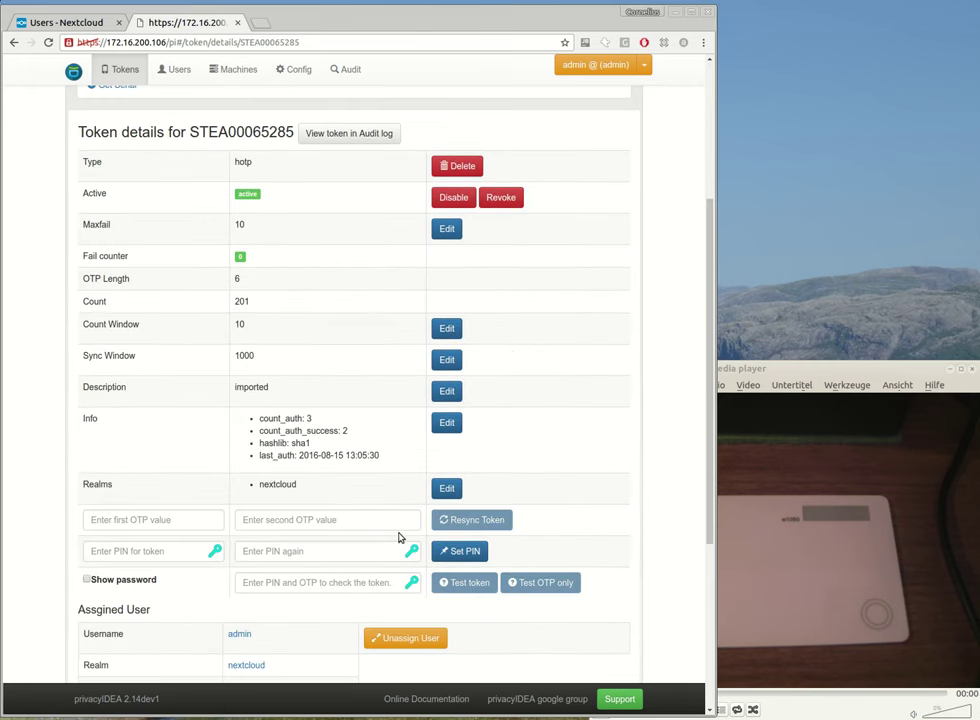
click(320, 583)
click(86, 579)
click(255, 583)
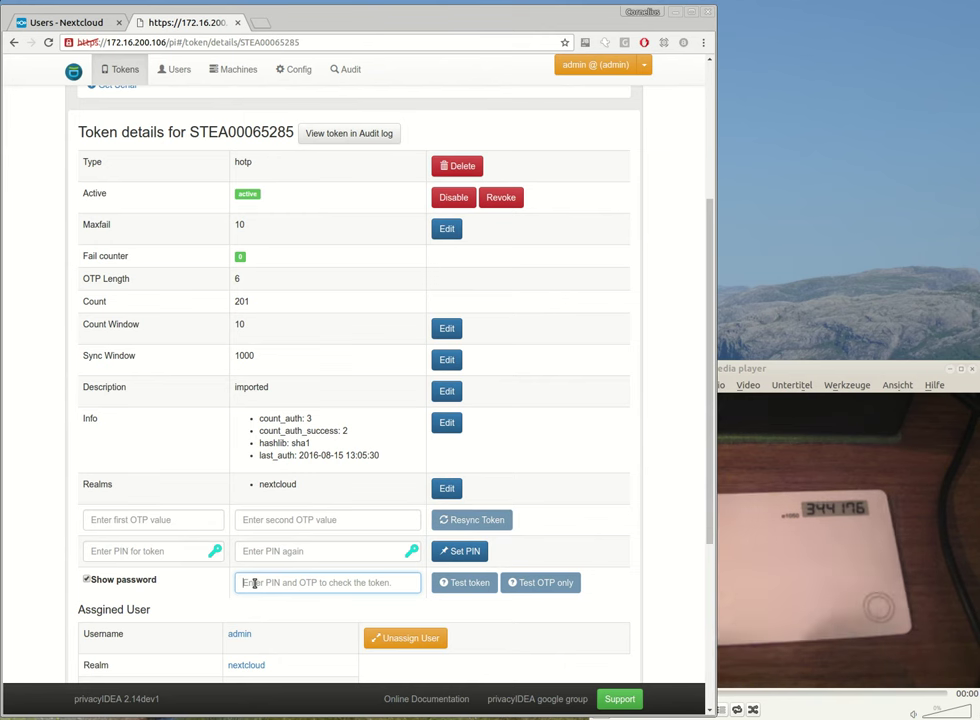
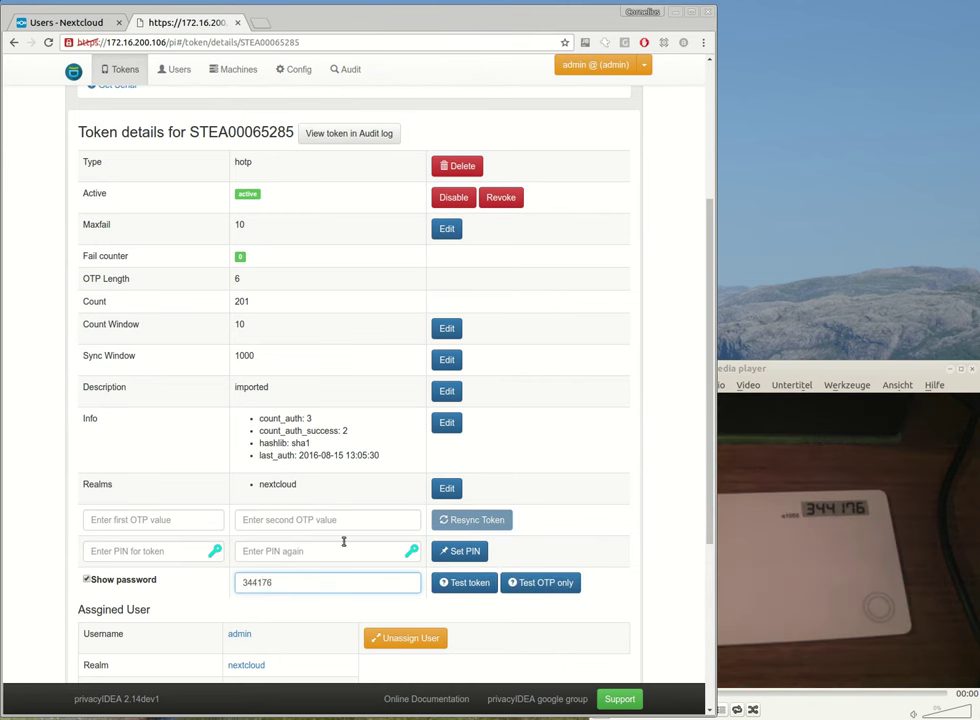
click(462, 583)
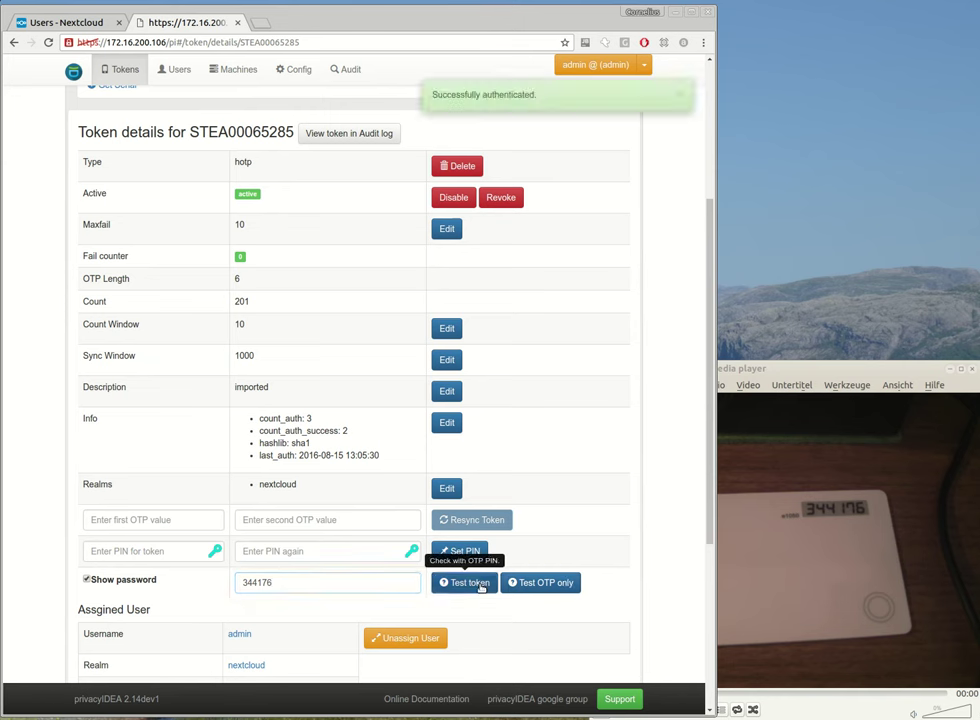
click(542, 93)
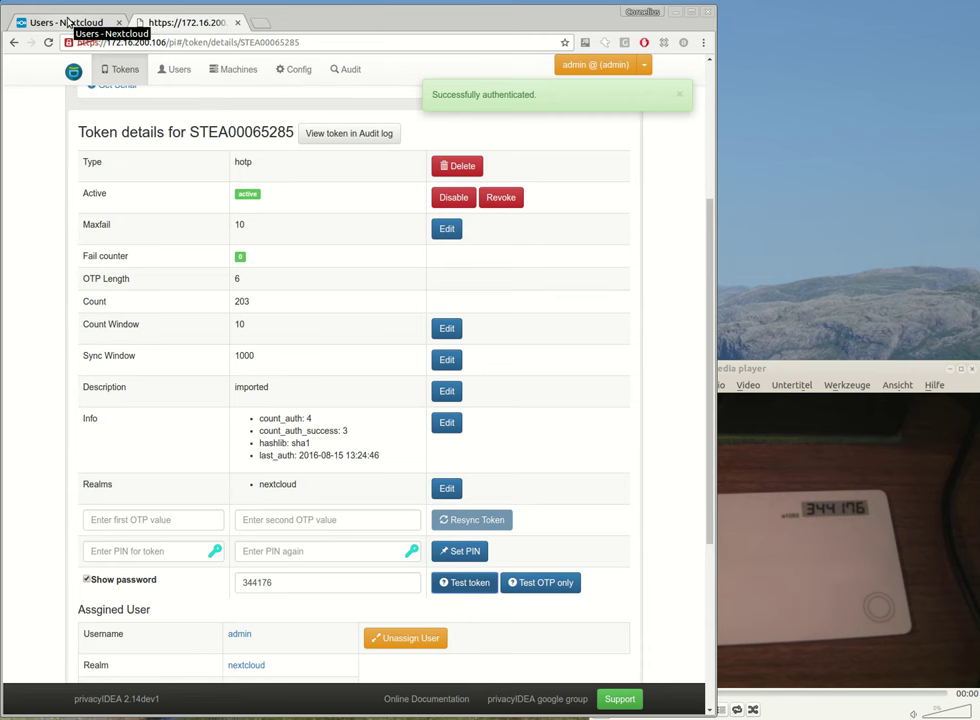
- Enable the experimental privacyIDEA Two Factor Authentication app 0.0.1 from Nextcloud's Not enabled apps
click(32, 20)
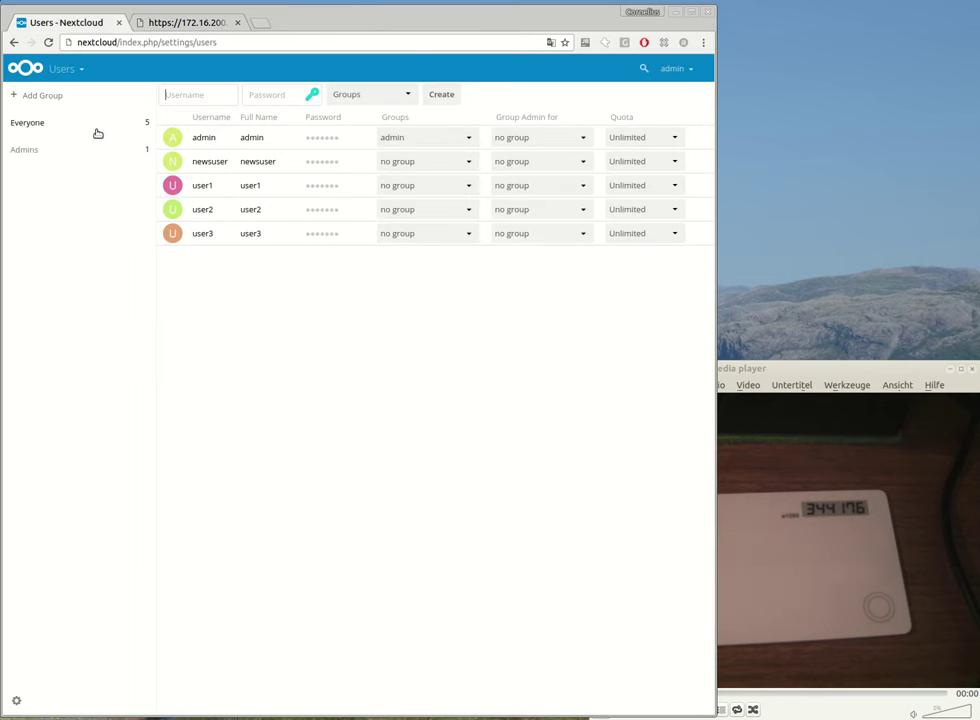
click(70, 70)
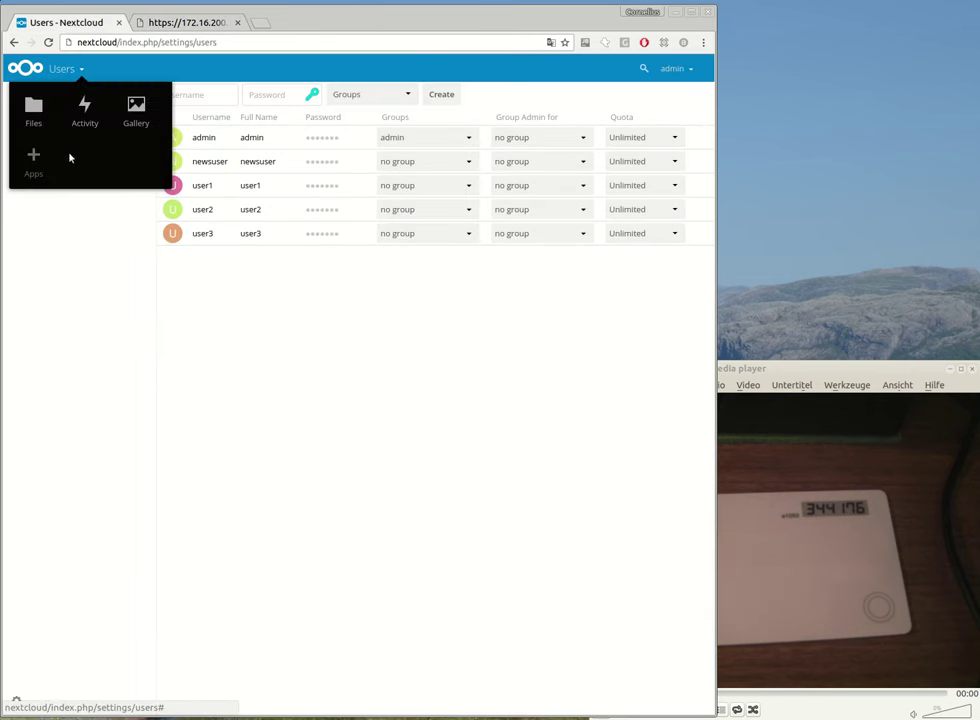
click(35, 157)
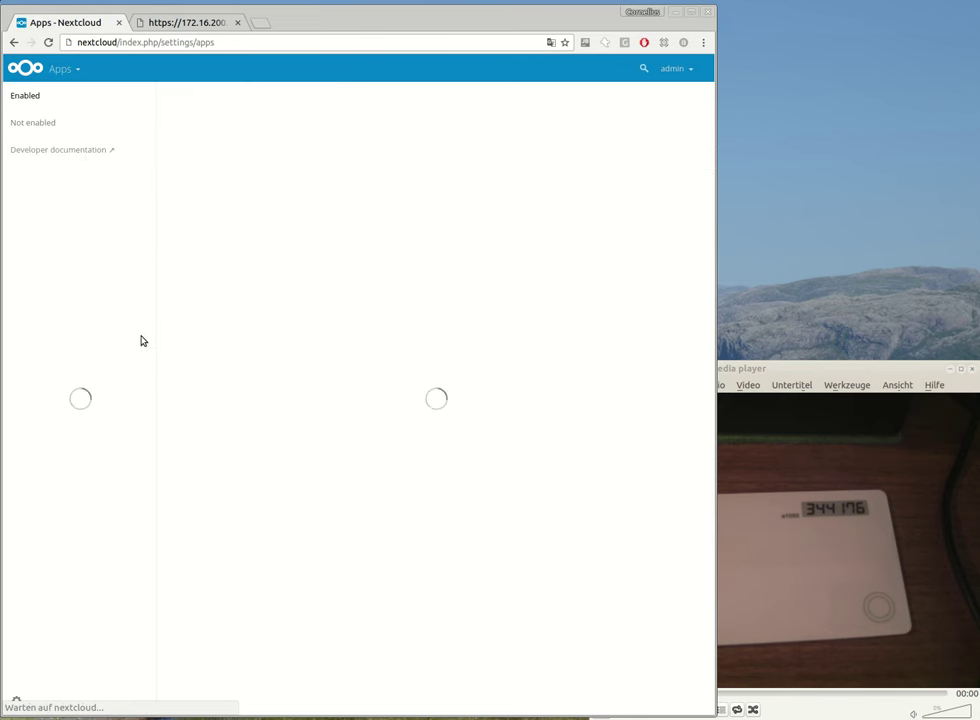
click(46, 122)
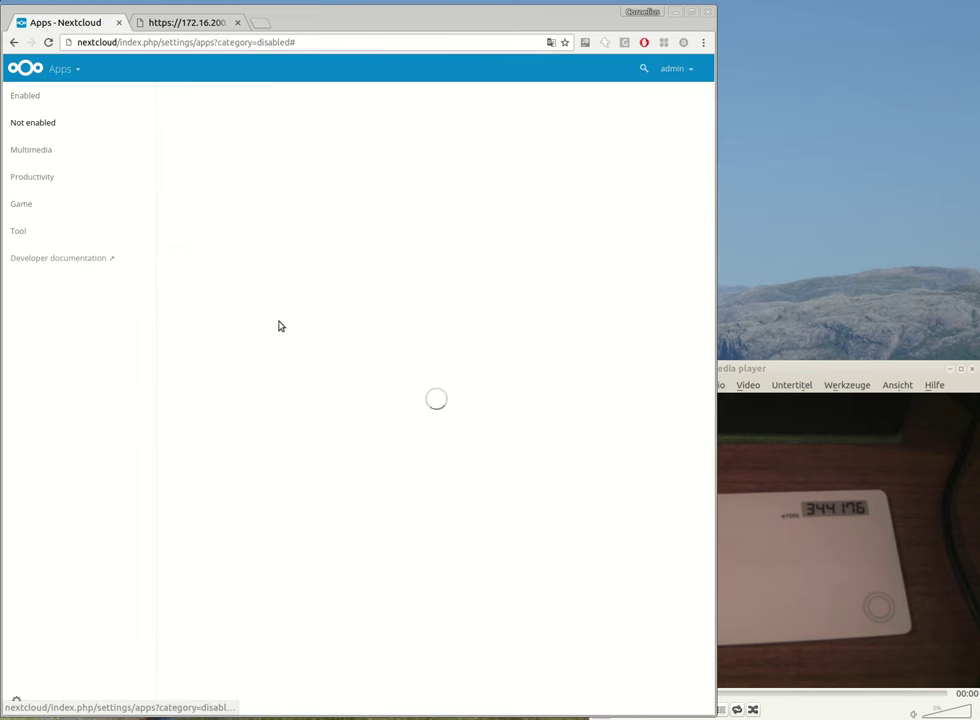
scroll(330, 396, down, 5)
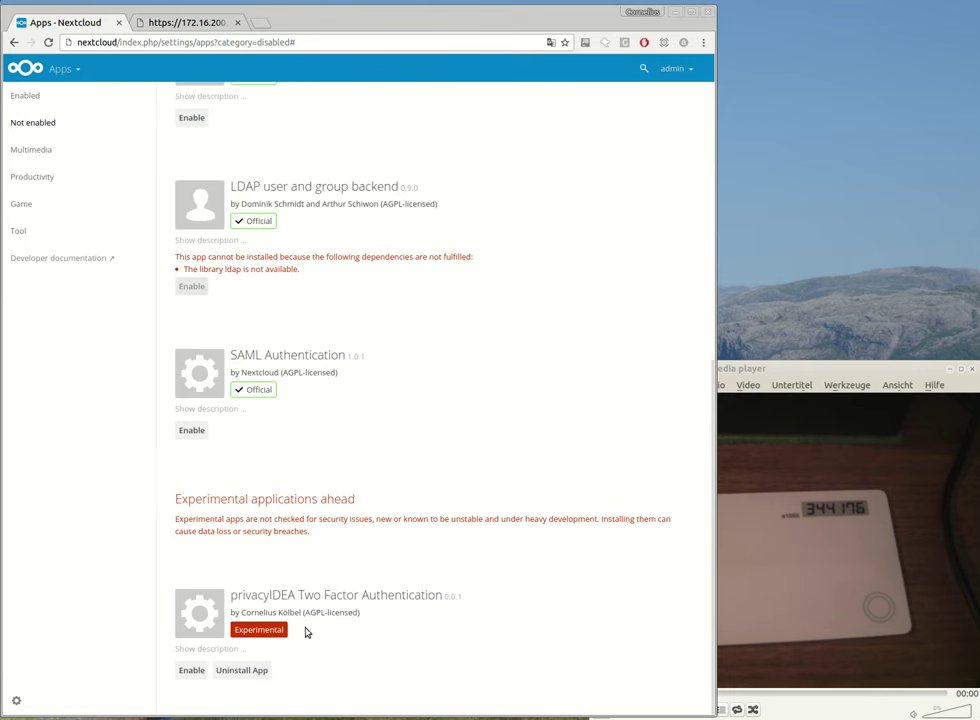
click(191, 670)
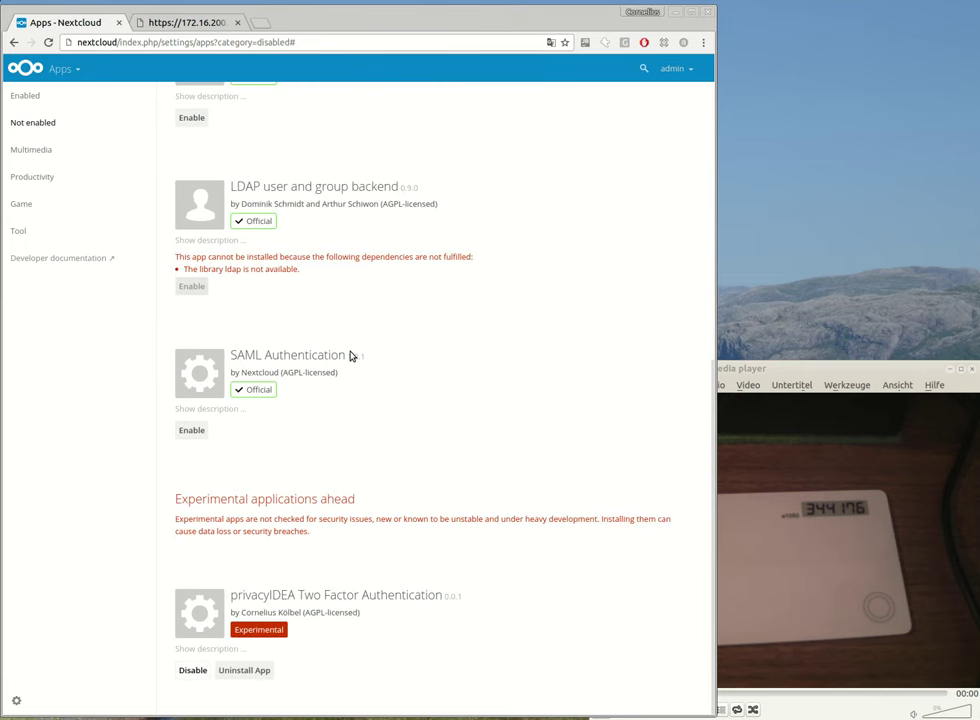
scroll(291, 413, up, 5)
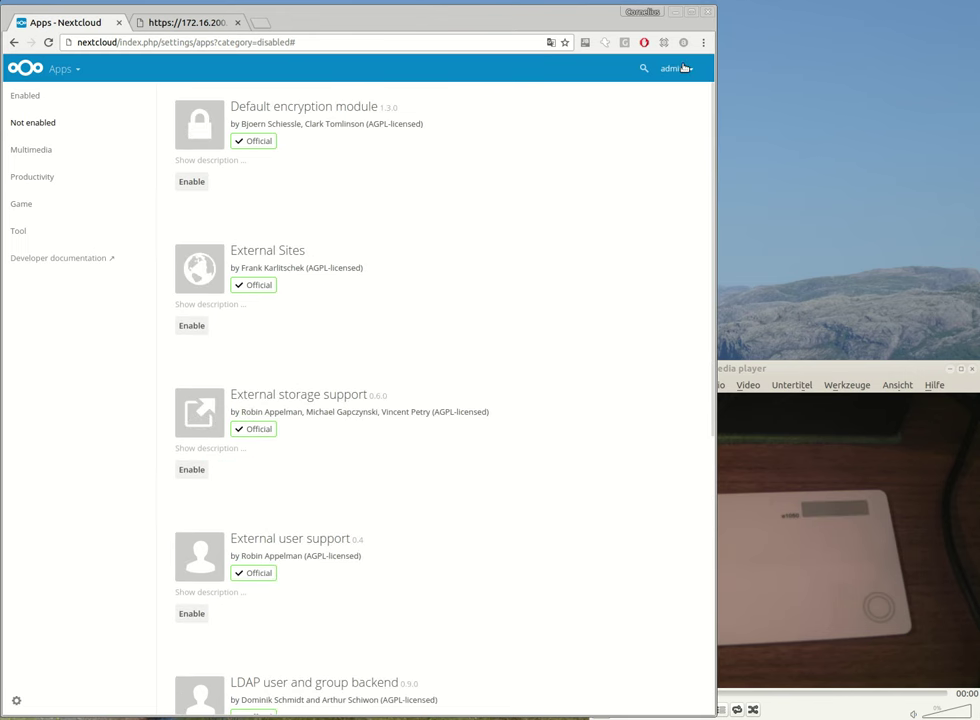
click(684, 68)
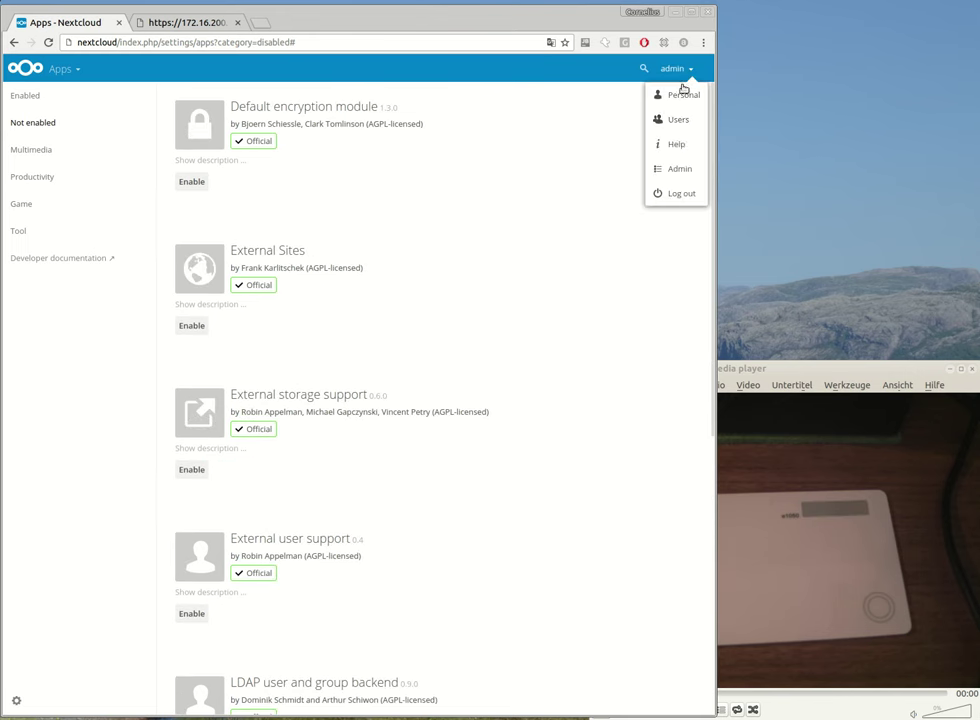
click(684, 169)
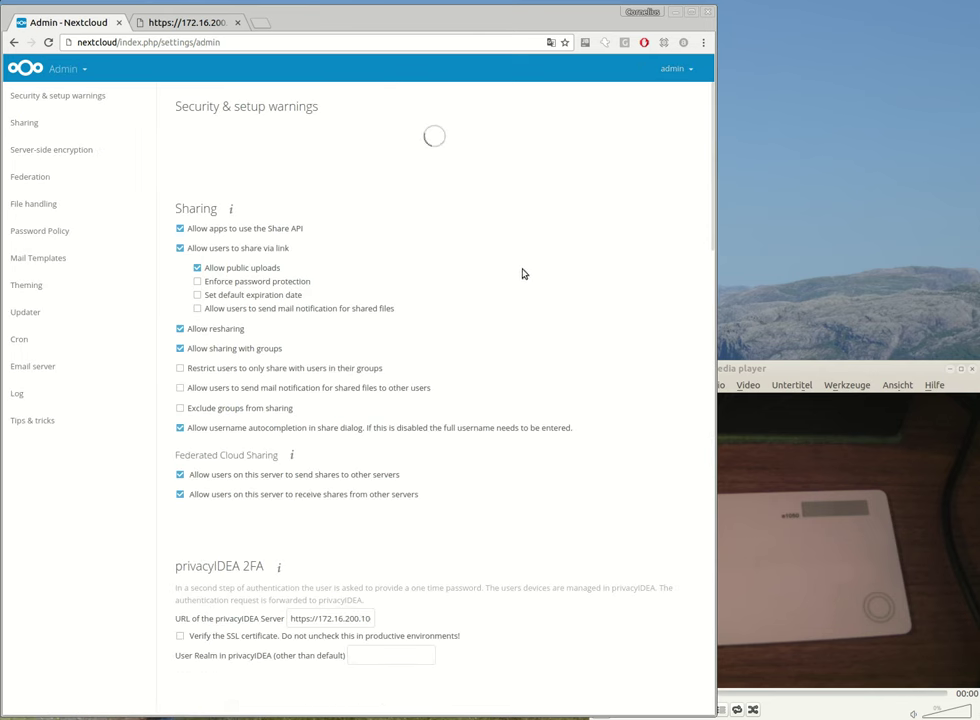
scroll(285, 446, down, 2)
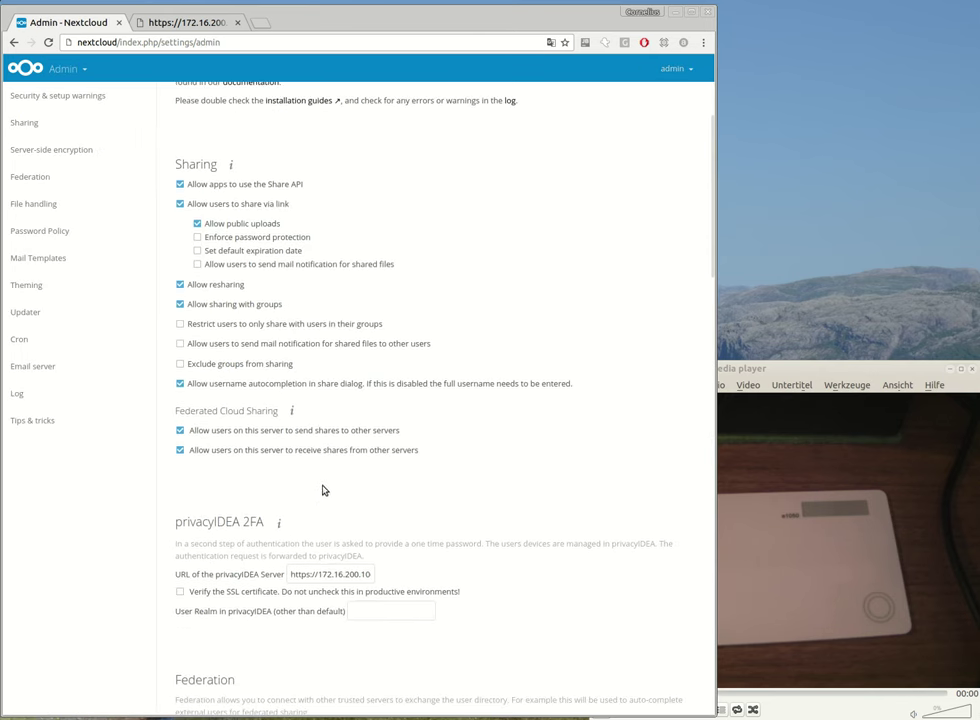
scroll(330, 485, down, 3)
click(354, 378)
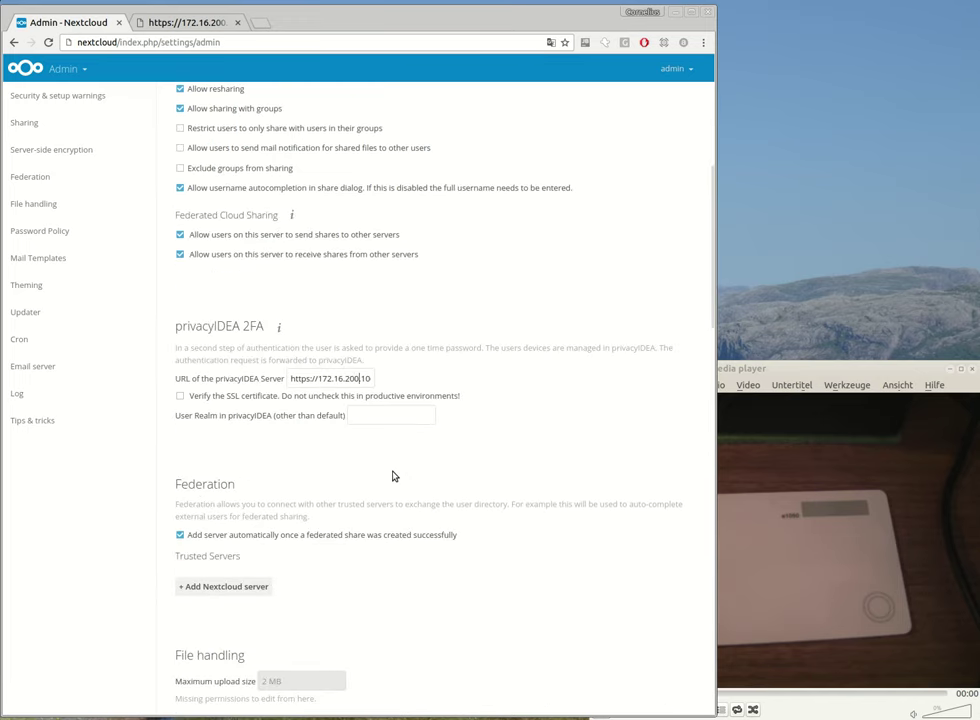
text(6/pi/validate/check)
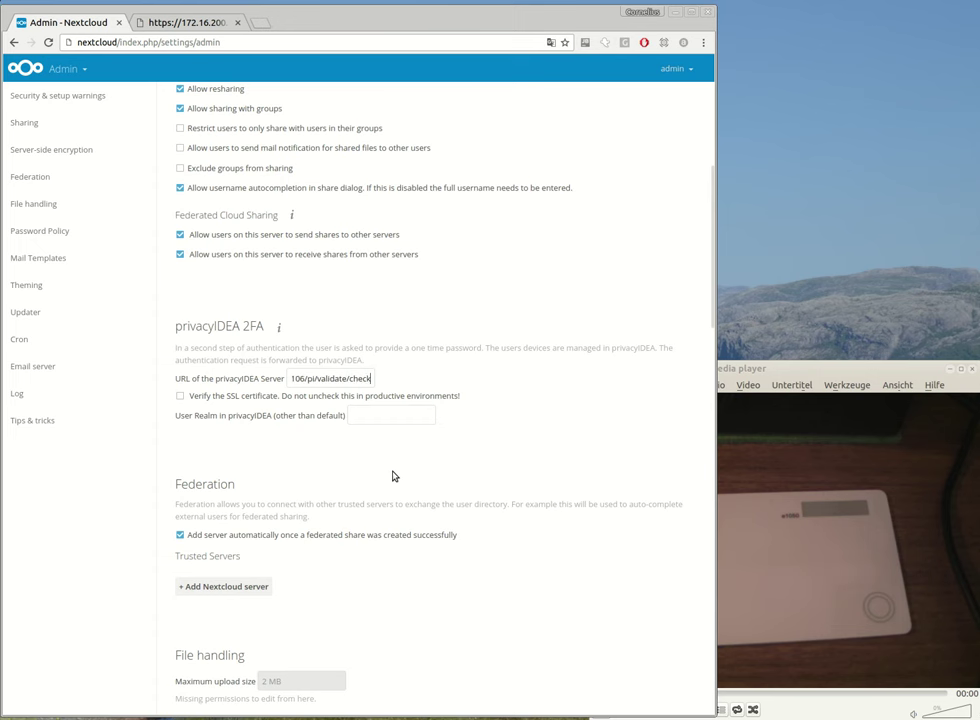
click(183, 397)
click(203, 399)
scroll(481, 344, down, 3)
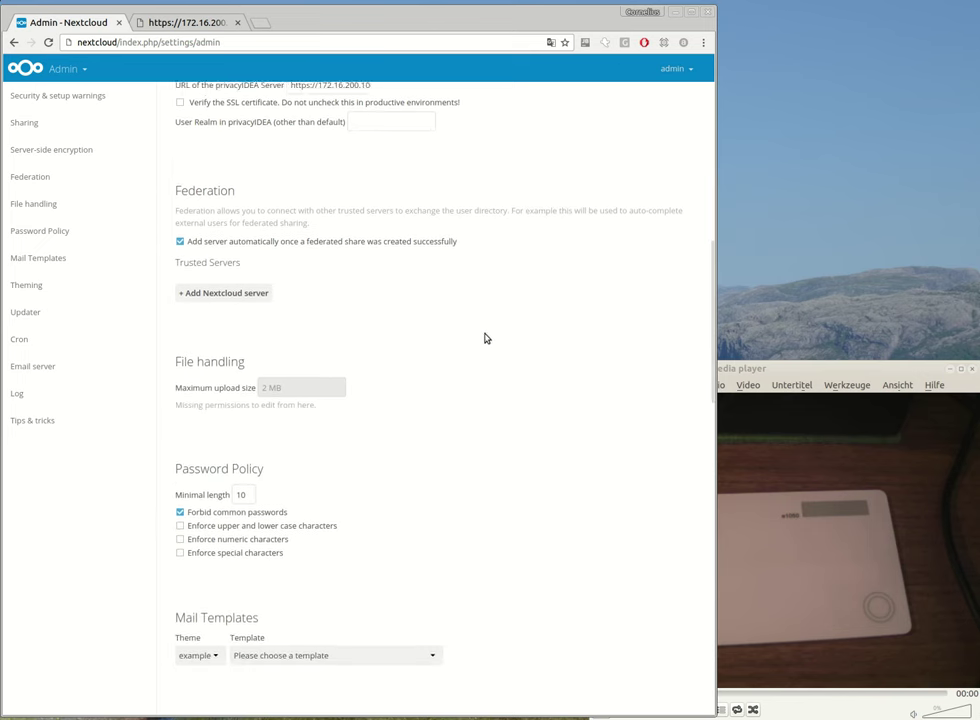
scroll(457, 403, up, 5)
scroll(462, 322, up, 1)
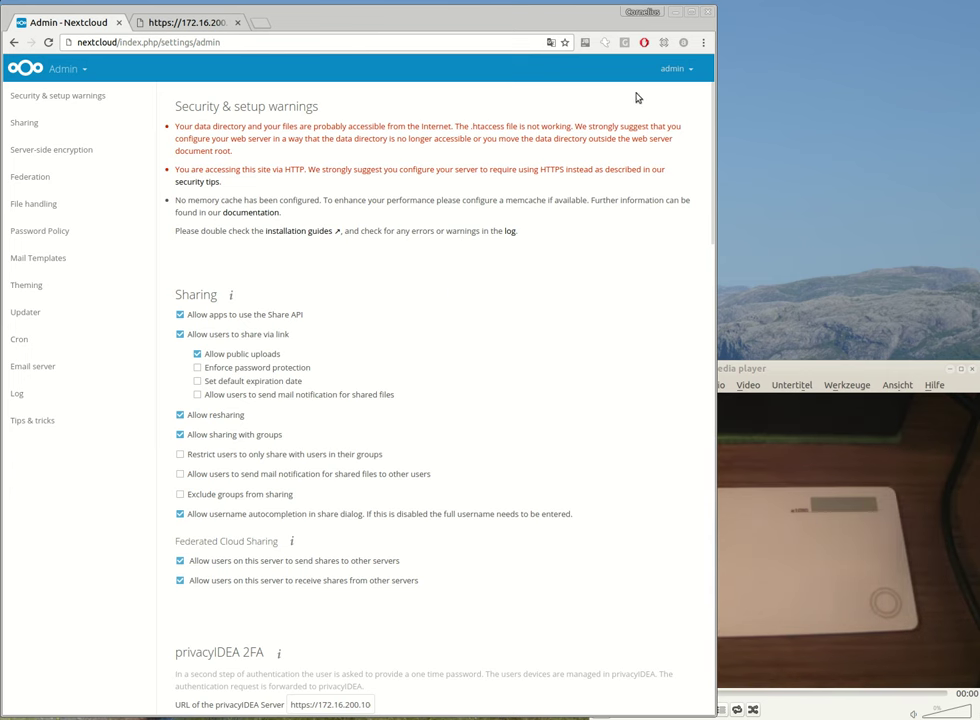
click(673, 69)
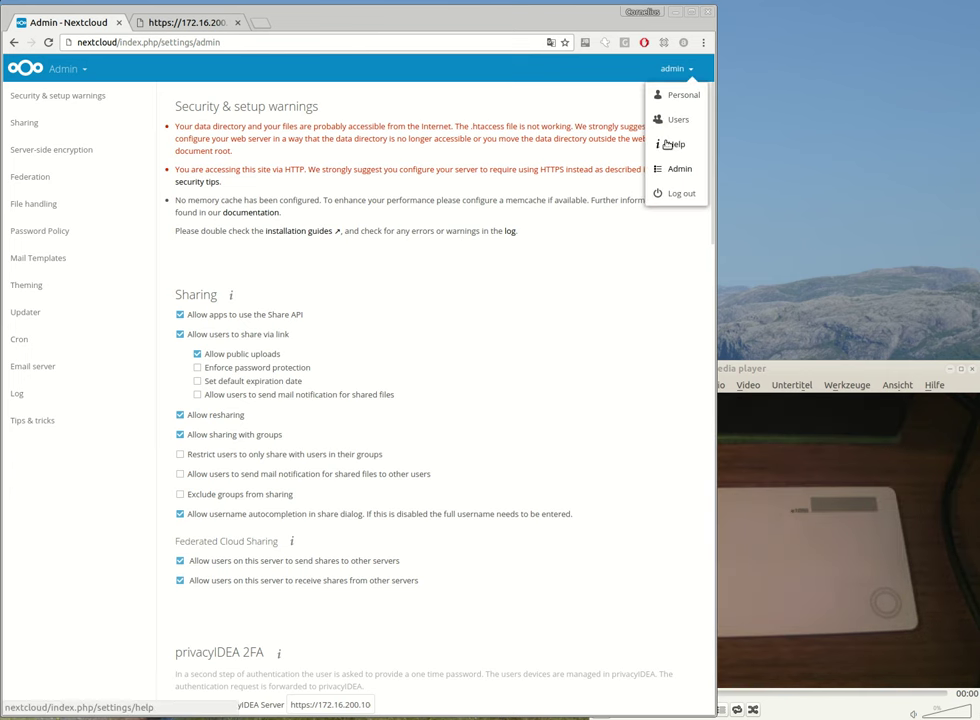
- Log out of Nextcloud and log back in as admin with the account password
click(683, 197)
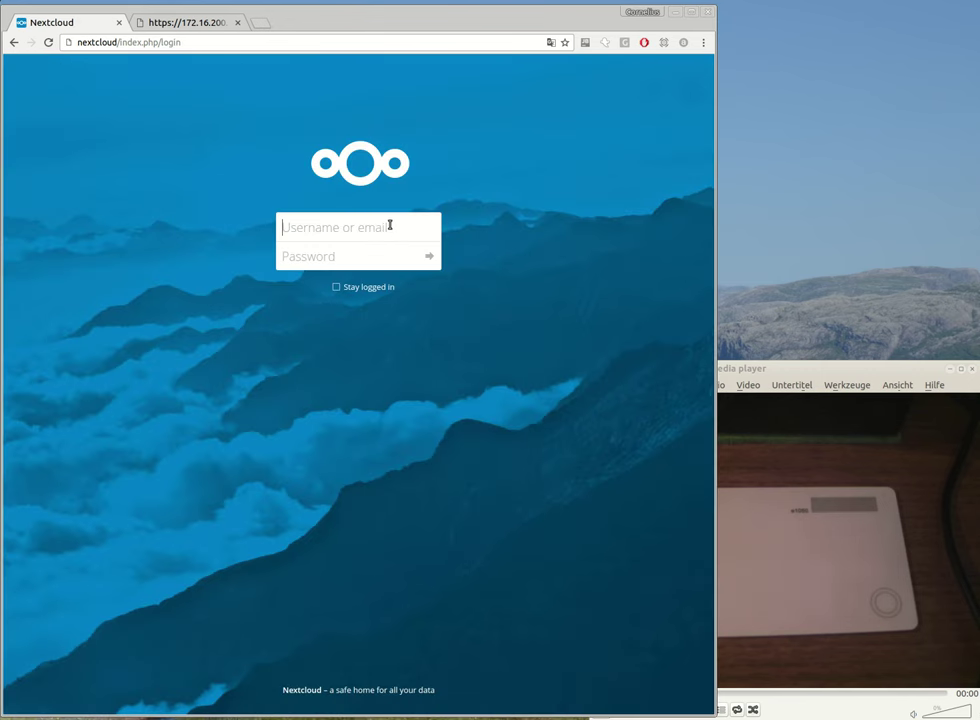
text(admin)
key(Tab)
text(••••••••)
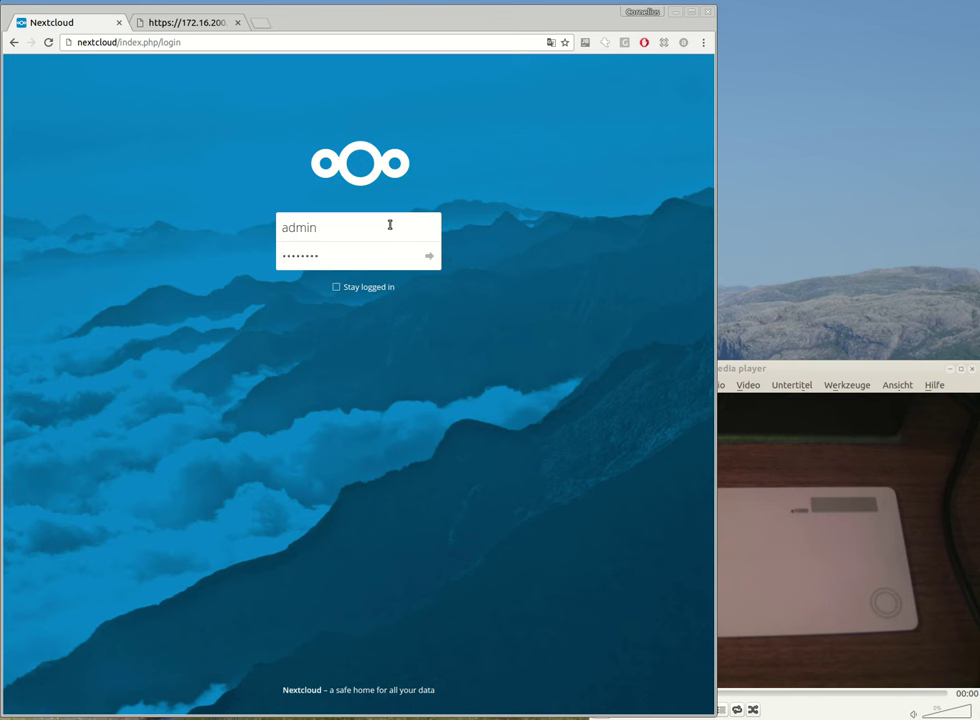
key(Return)
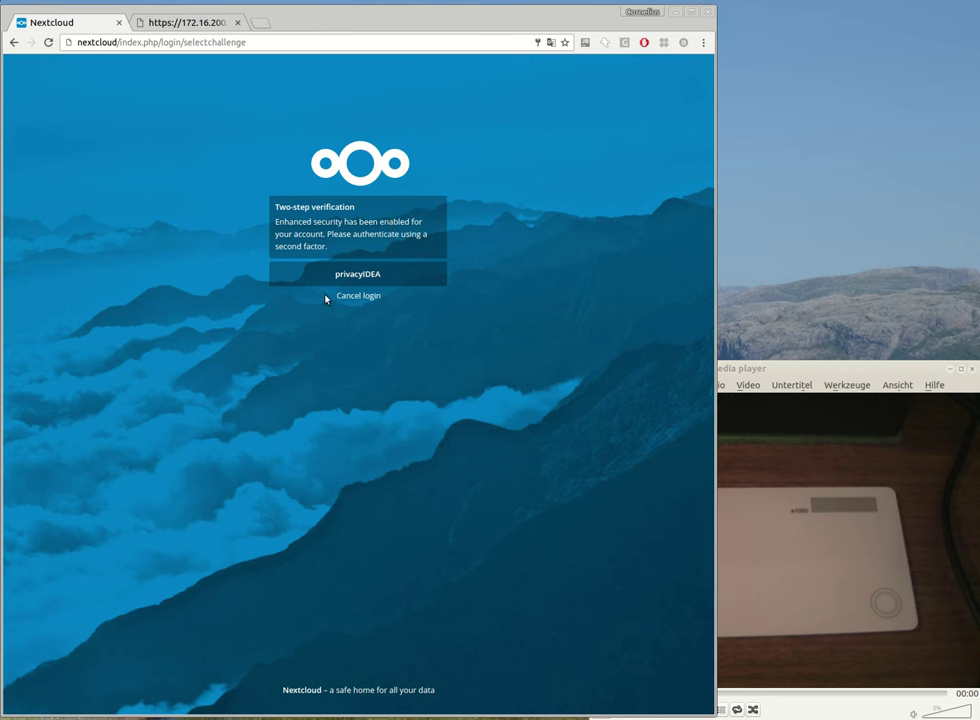
- Choose privacyIDEA as the second factor and verify with the hardware token's current one-time password
click(355, 276)
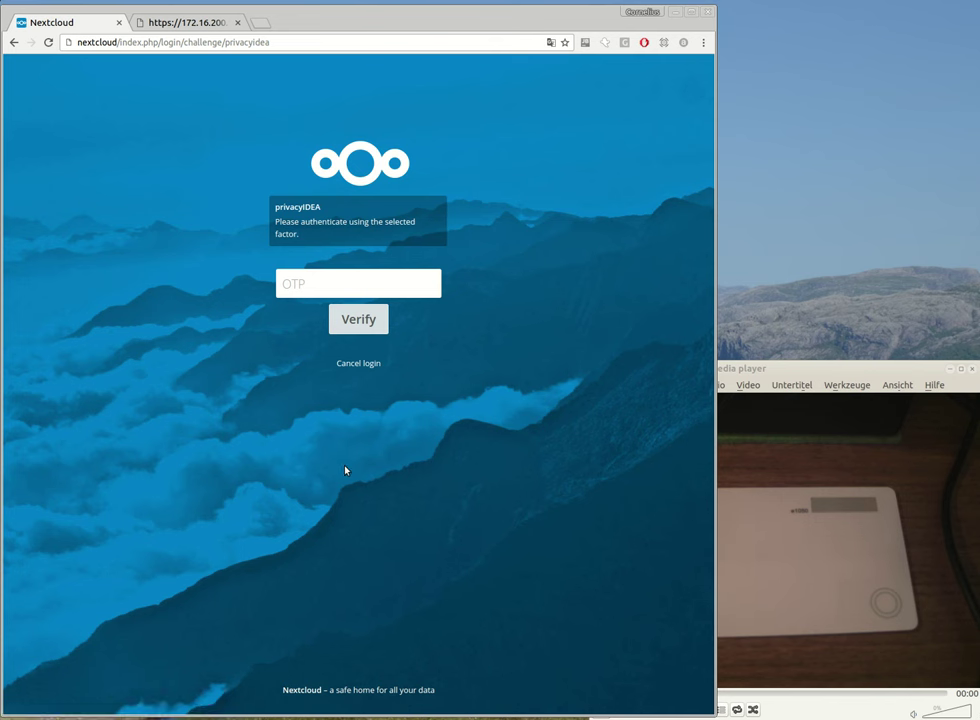
click(388, 276)
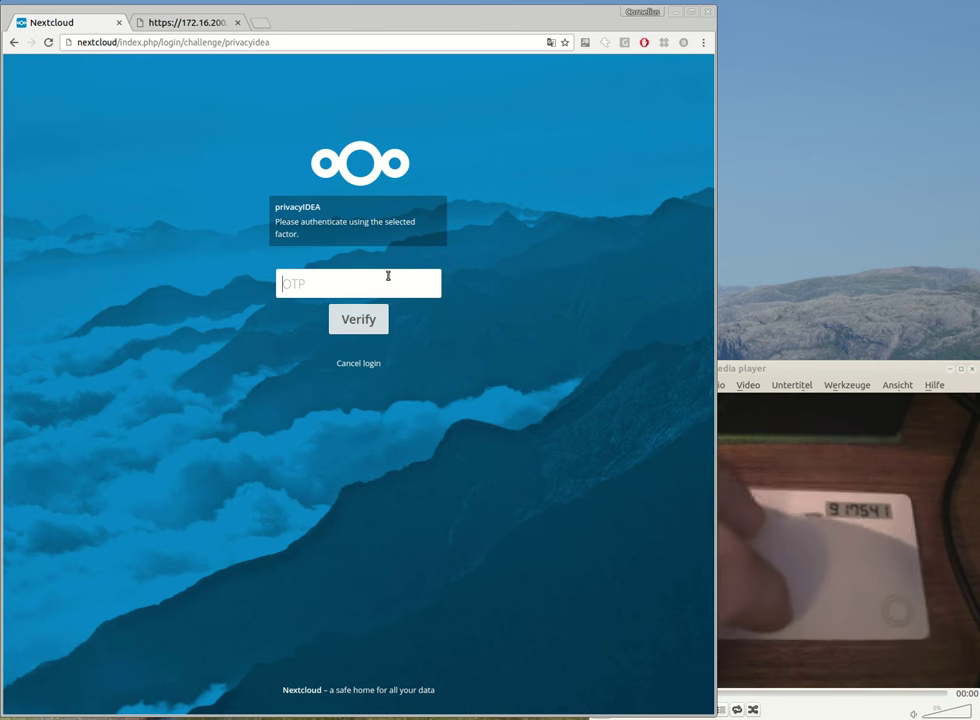
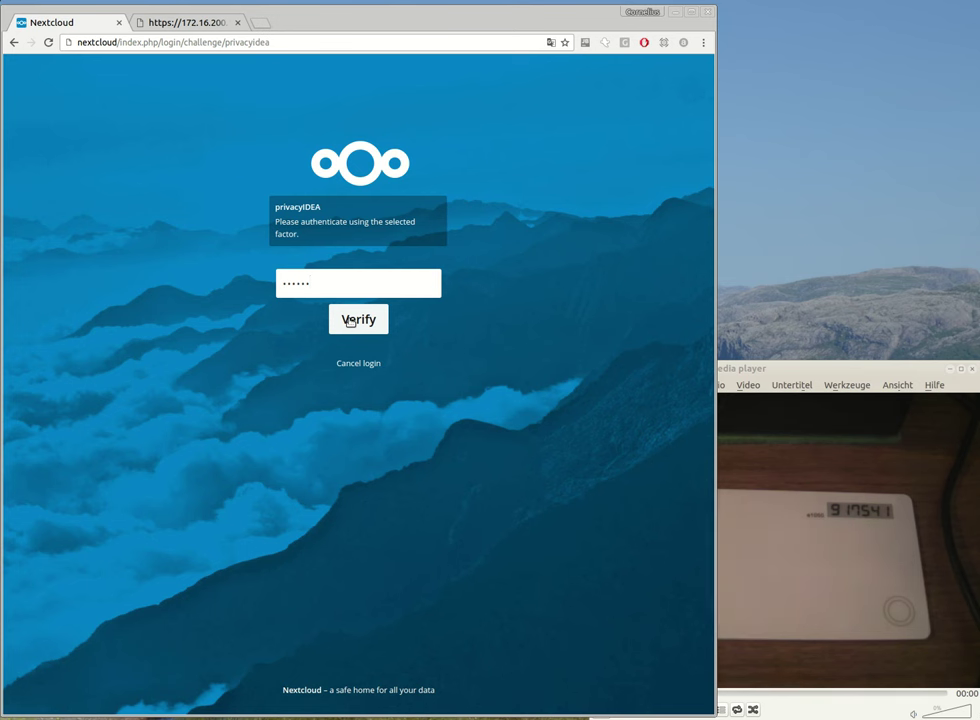
click(349, 320)
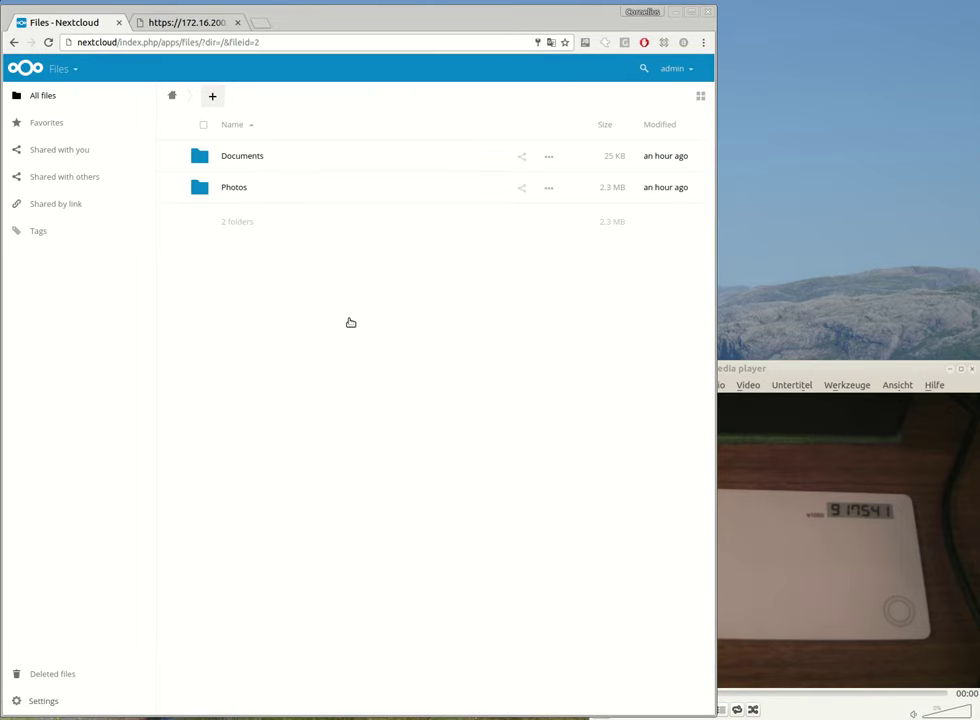
- Log in to the privacyIDEA web interface as admin with the account password
click(215, 27)
click(351, 316)
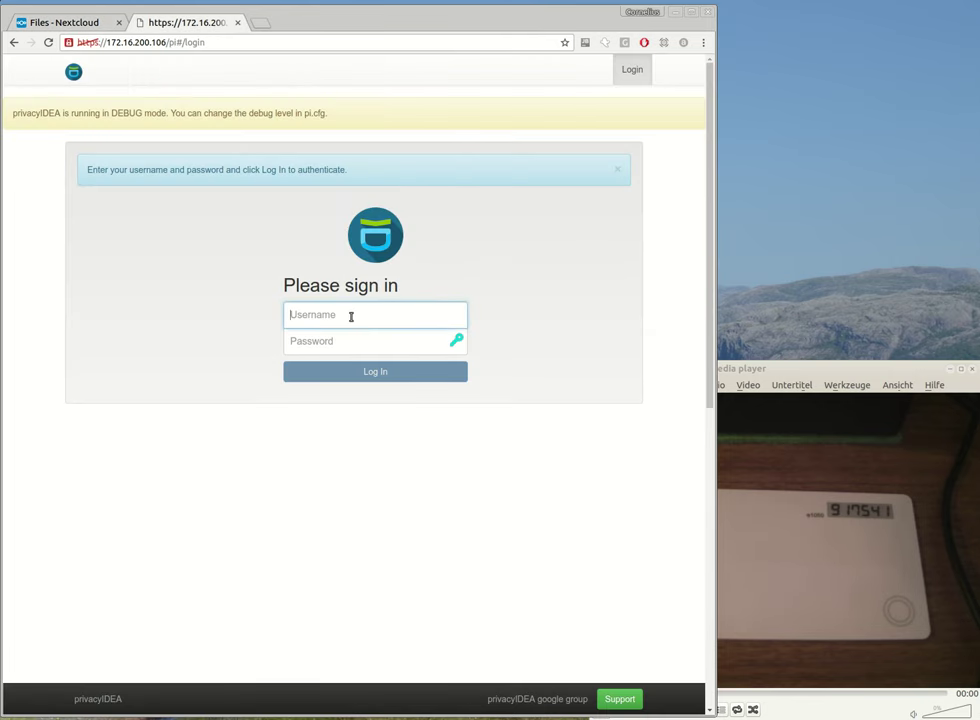
text(admin)
key(Tab)
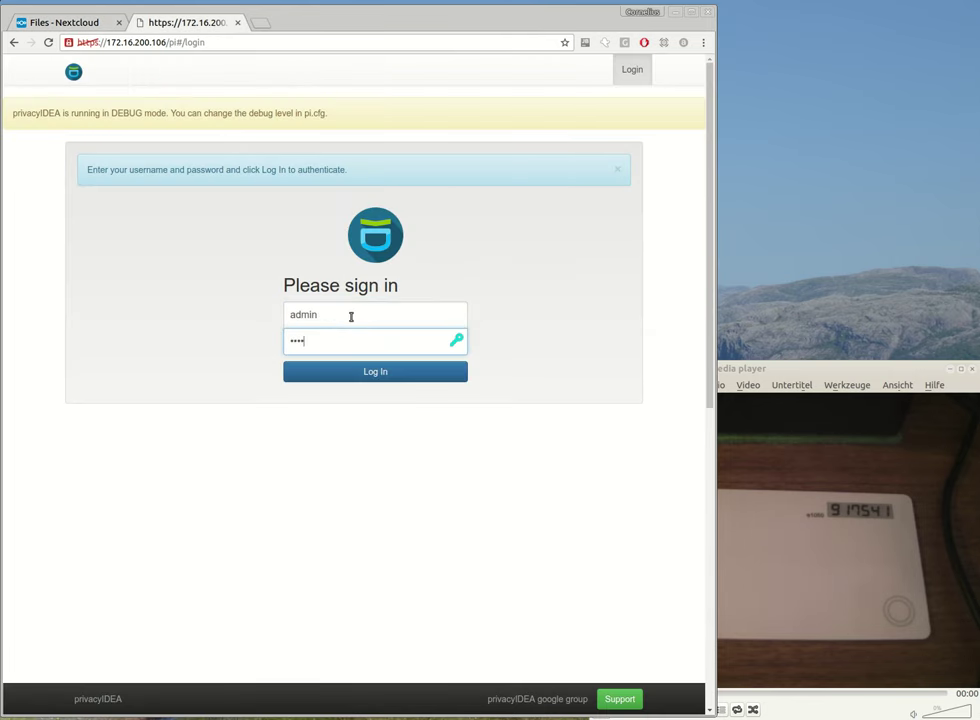
key(Return)
- Open the Audit log and highlight the /validate/check action in entry 3379
click(348, 70)
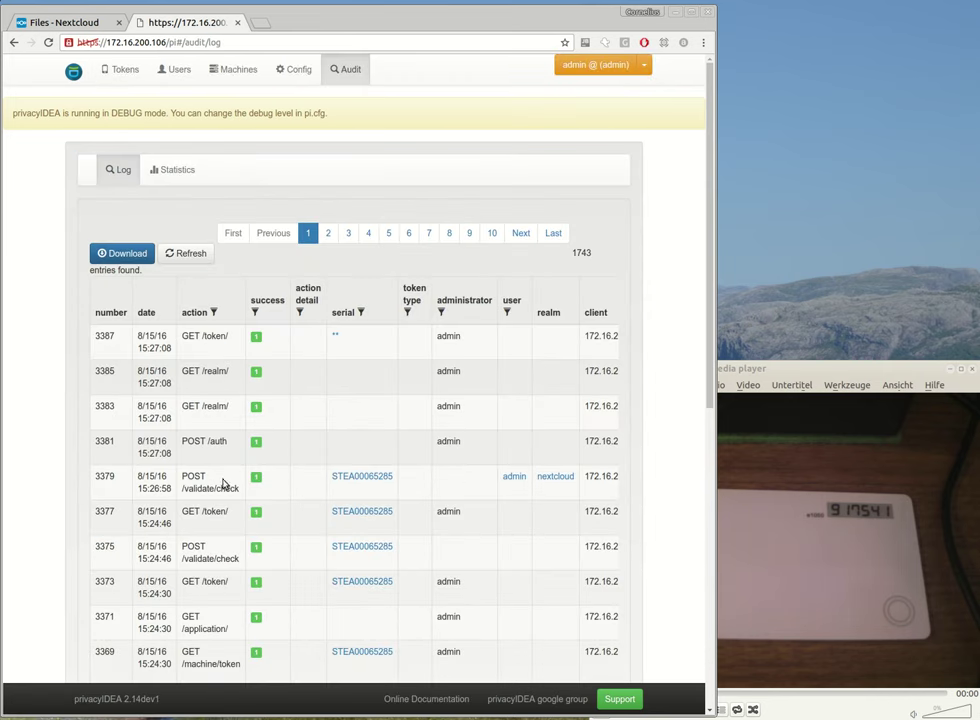
drag(182, 488, 244, 488)
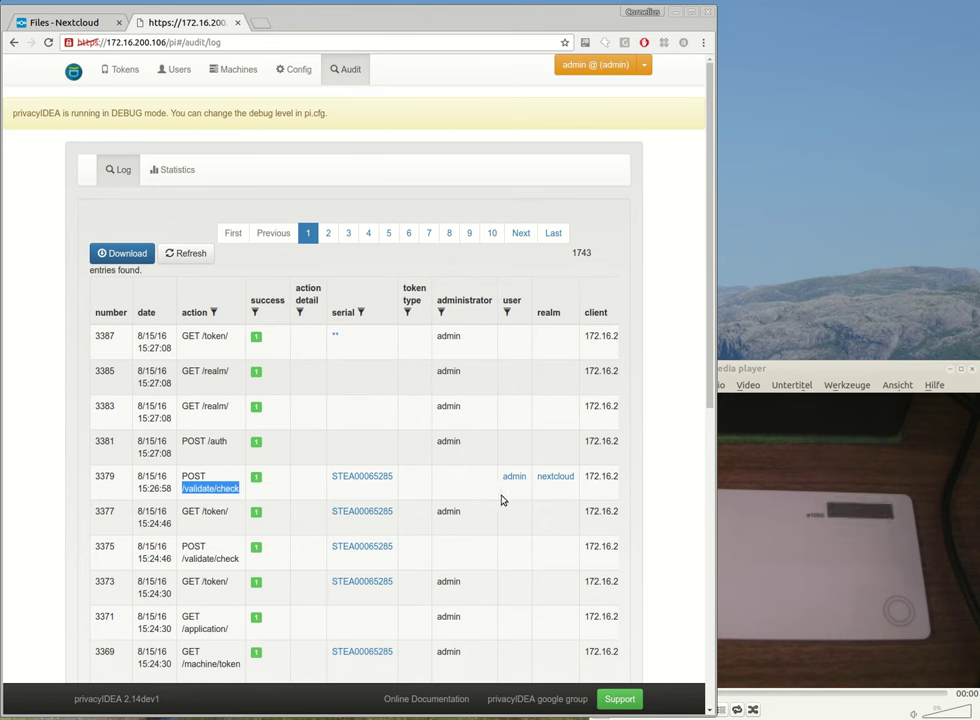
scroll(555, 600, down, 2)
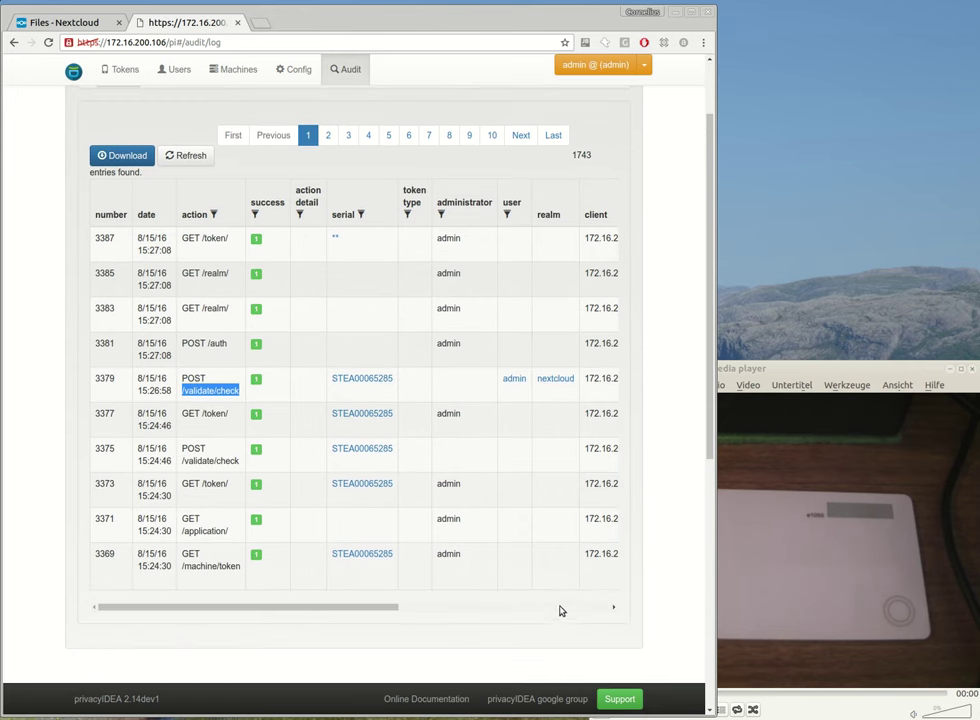
drag(402, 612, 426, 608)
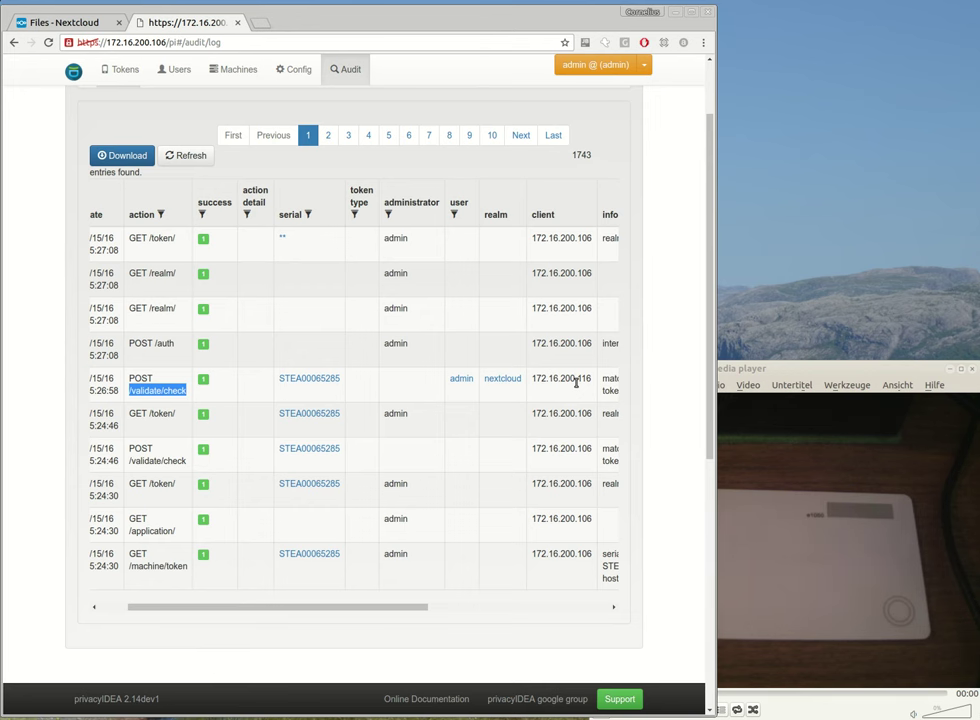
click(690, 3)
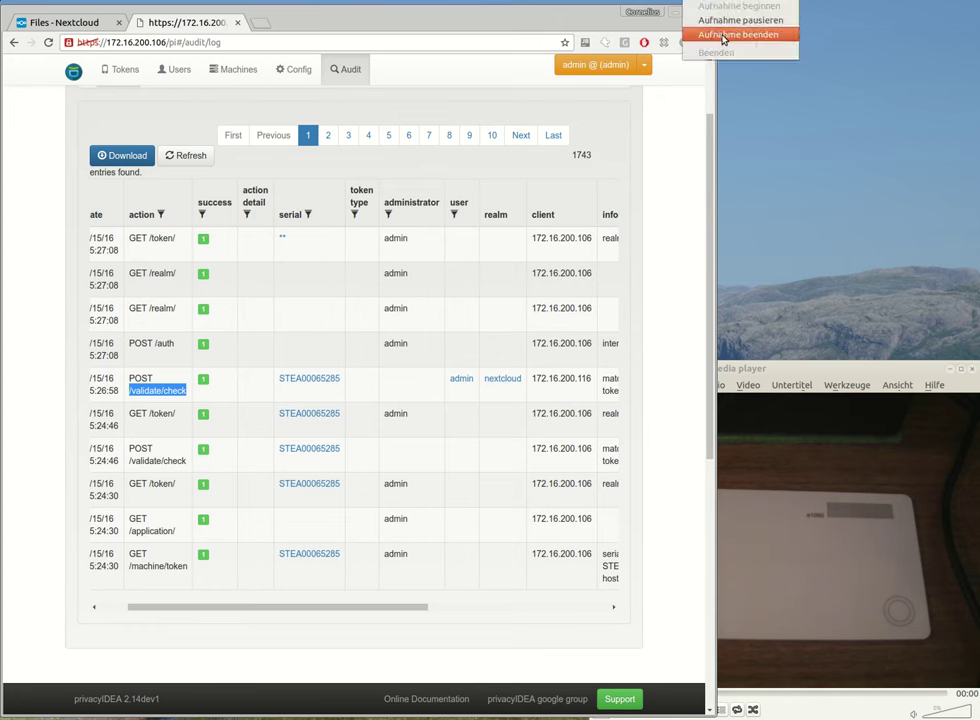